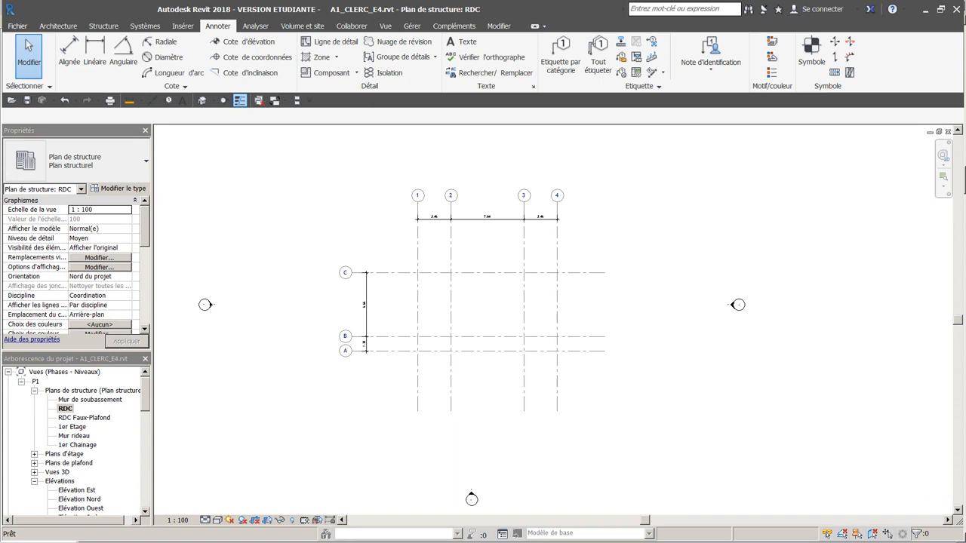
- Switch to Dossier Support A1.pdf and review the ground-floor and first-floor plan sheets, A1 03 to A1 06
key("alt+Tab")
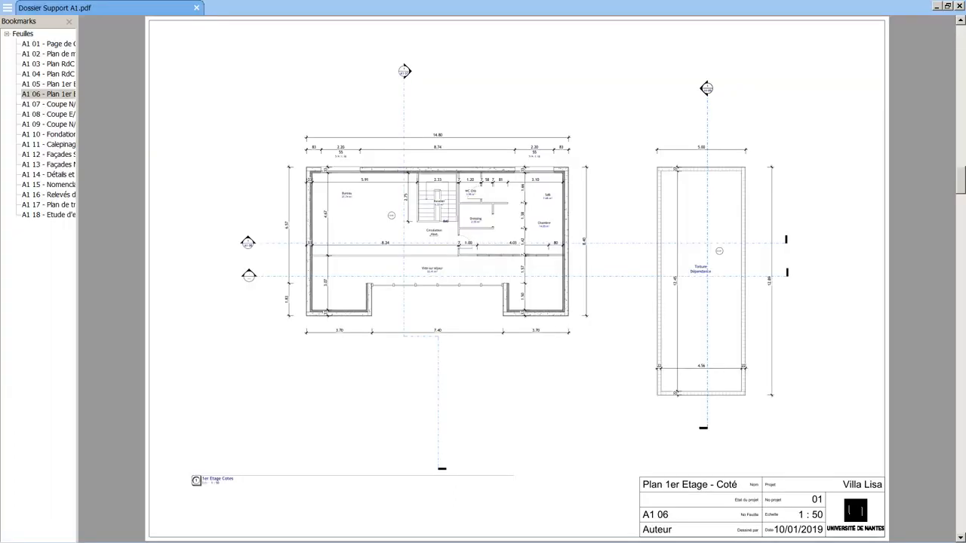
left_click(49, 65)
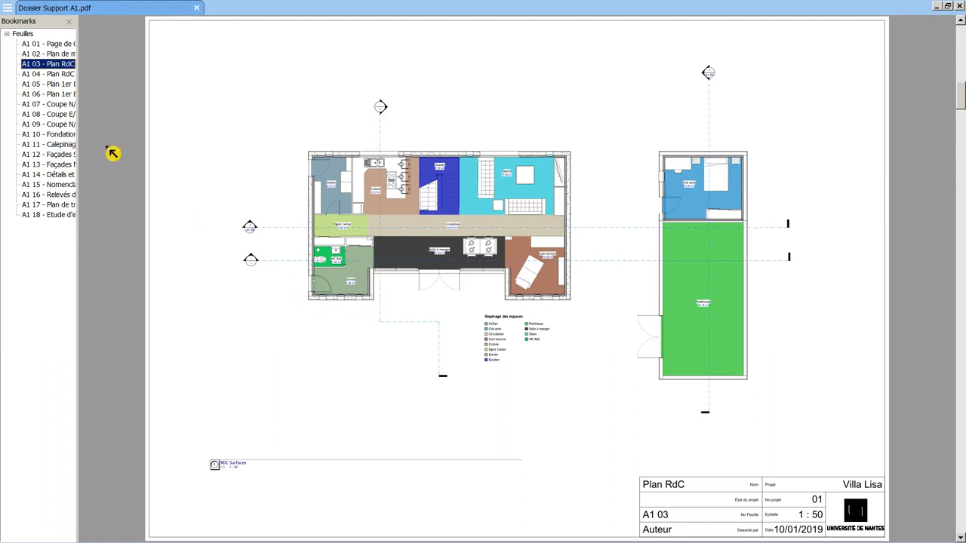
left_click(44, 74)
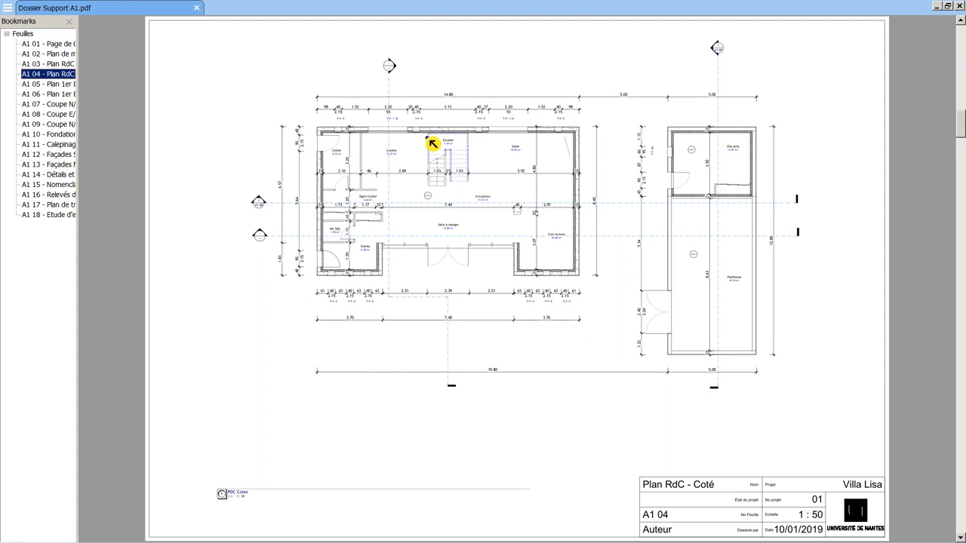
left_click(56, 83)
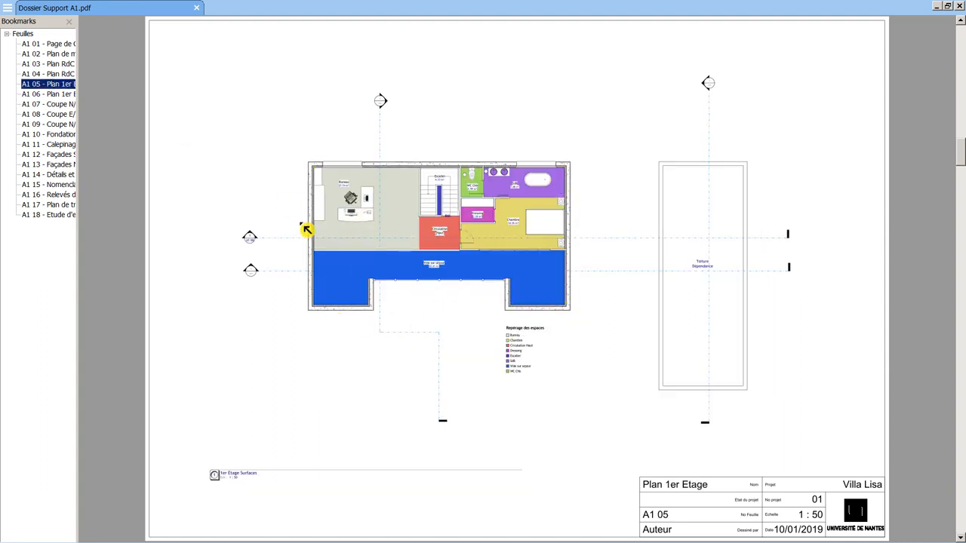
left_click(46, 94)
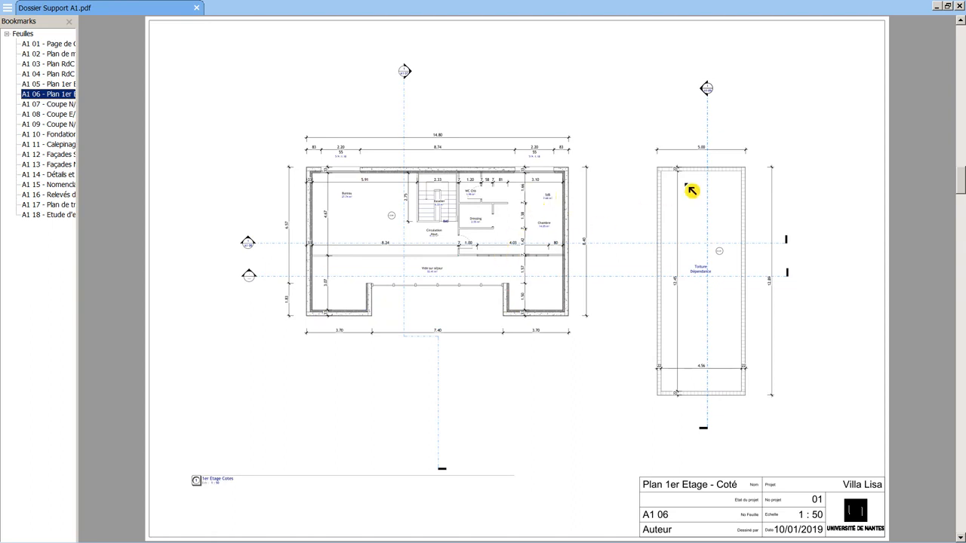
left_click(937, 6)
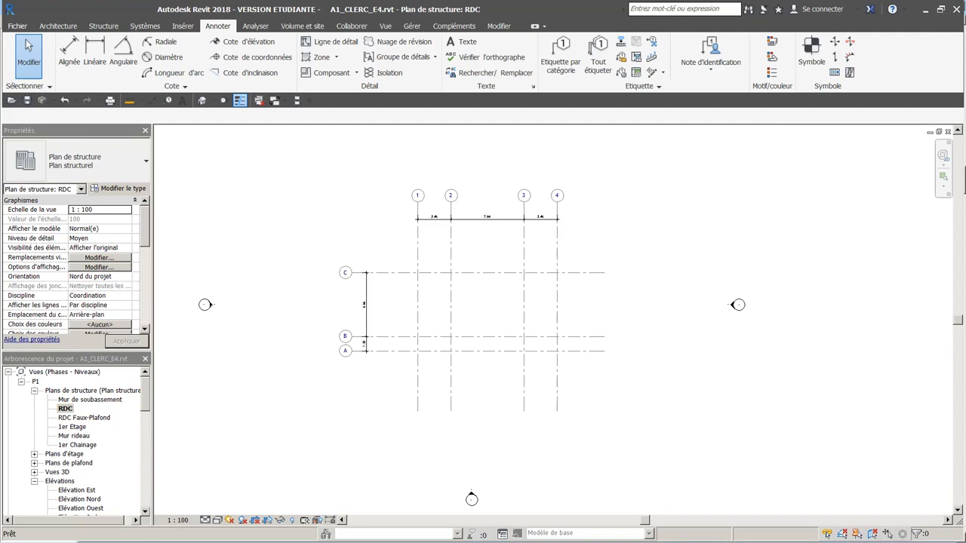
- Reopen the support PDF and examine the layers of the exterior wall beside WC RdC on dimensioned ground-floor sheet A1 04
left_click(255, 542)
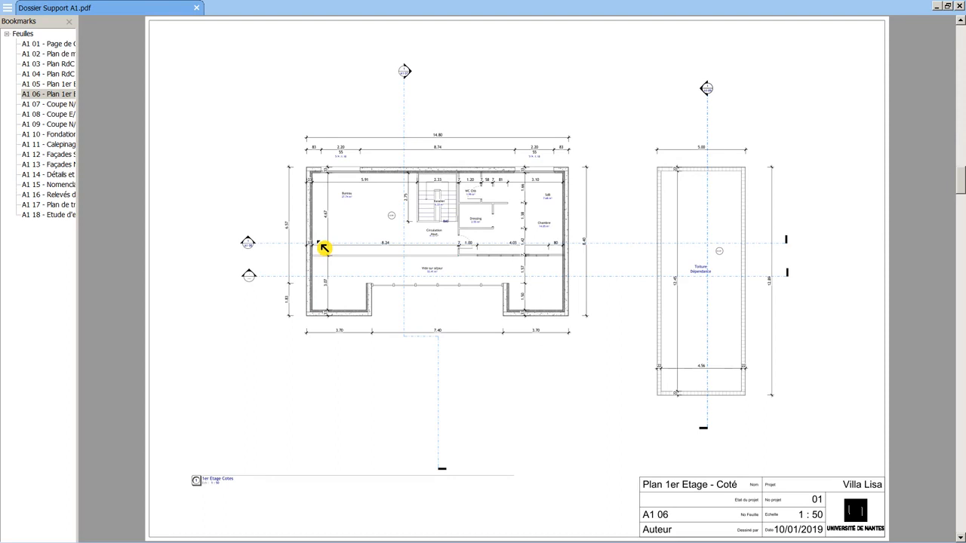
left_click(53, 67)
key("Down")
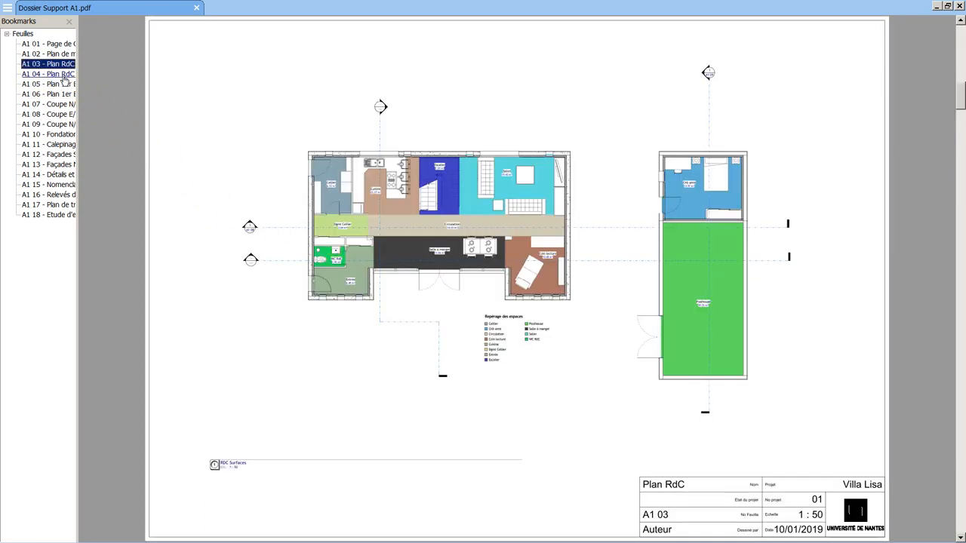
scroll(335, 243, "up", 2)
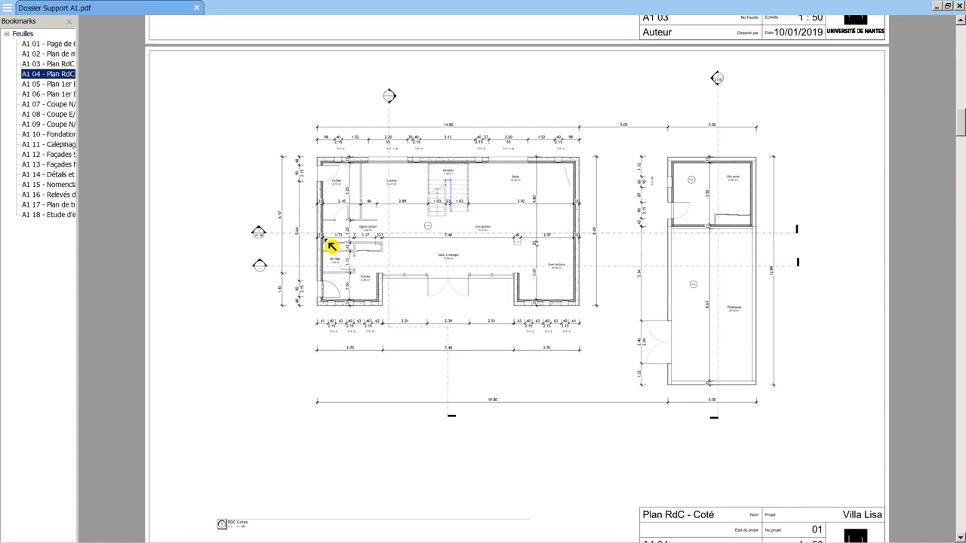
scroll(332, 247, "up", 1, "ctrl")
scroll(269, 241, "up", 2, "ctrl")
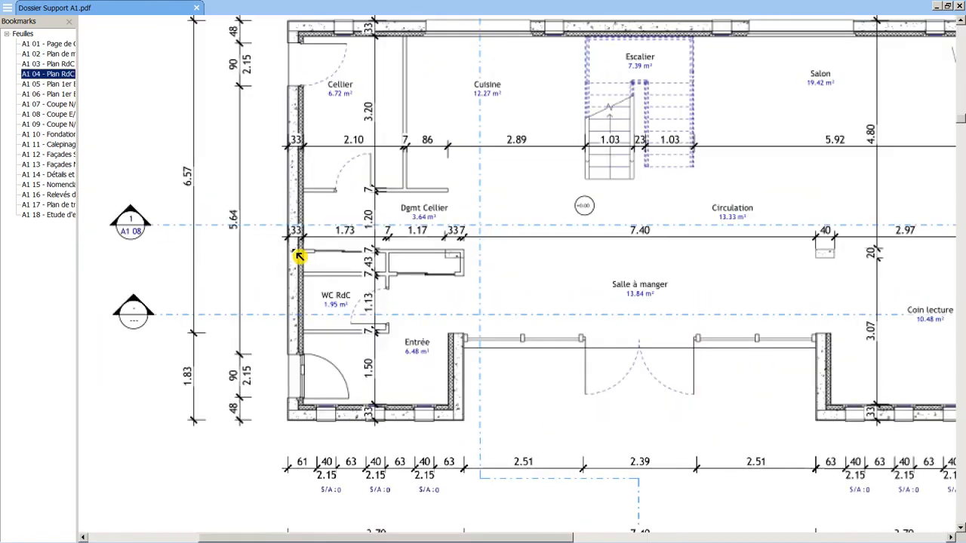
scroll(299, 257, "up", 1, "ctrl")
scroll(313, 323, "up", 2, "ctrl")
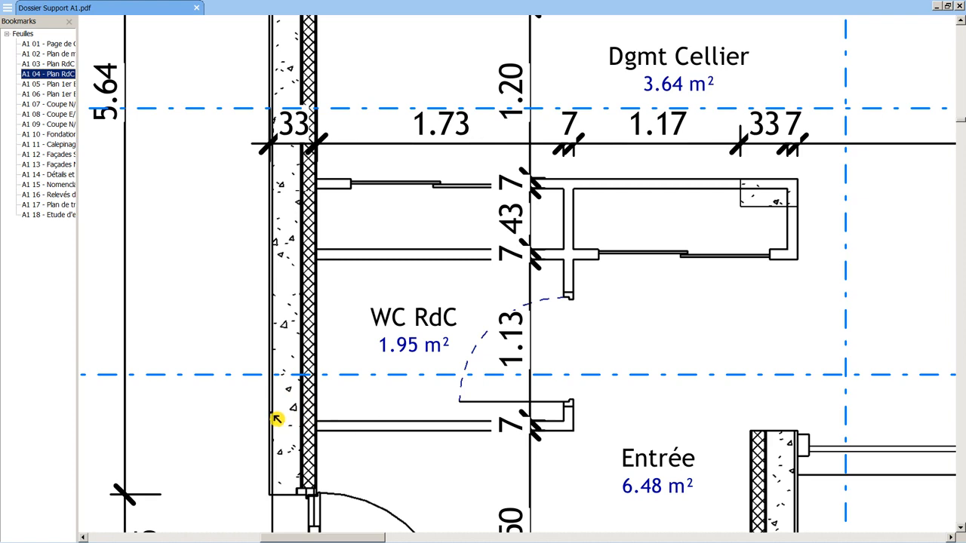
scroll(300, 358, "down", 5, "ctrl")
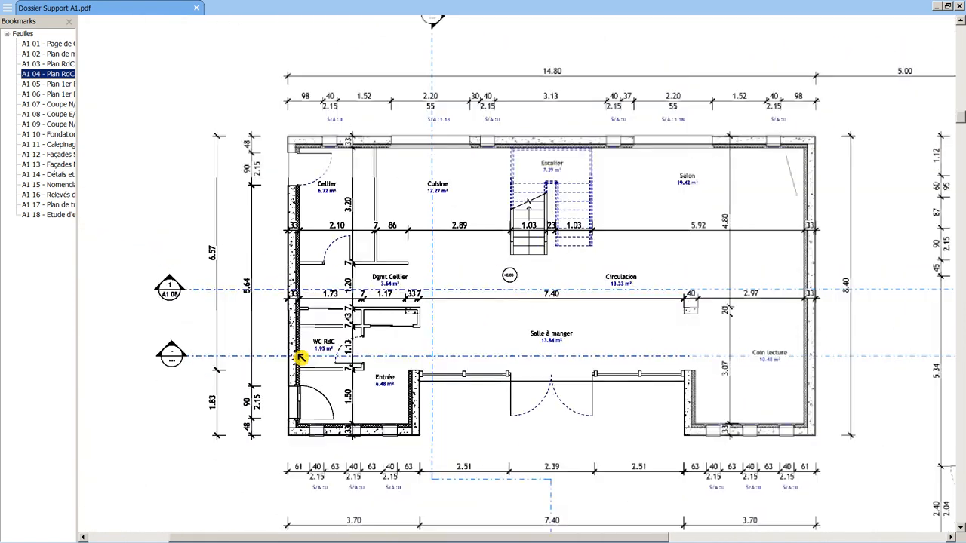
left_click(938, 7)
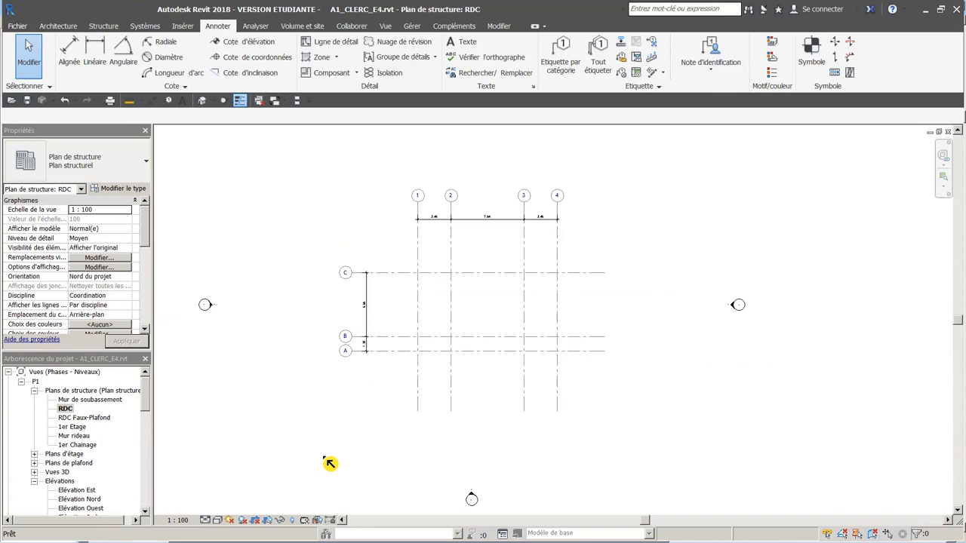
- Start a structural wall (Mur porteur) and duplicate its type Ext. Voile BA 20 as "Ext. Crepis 2 + Voile BA 20 + Isolant 10"
left_click(60, 30)
left_click(71, 70)
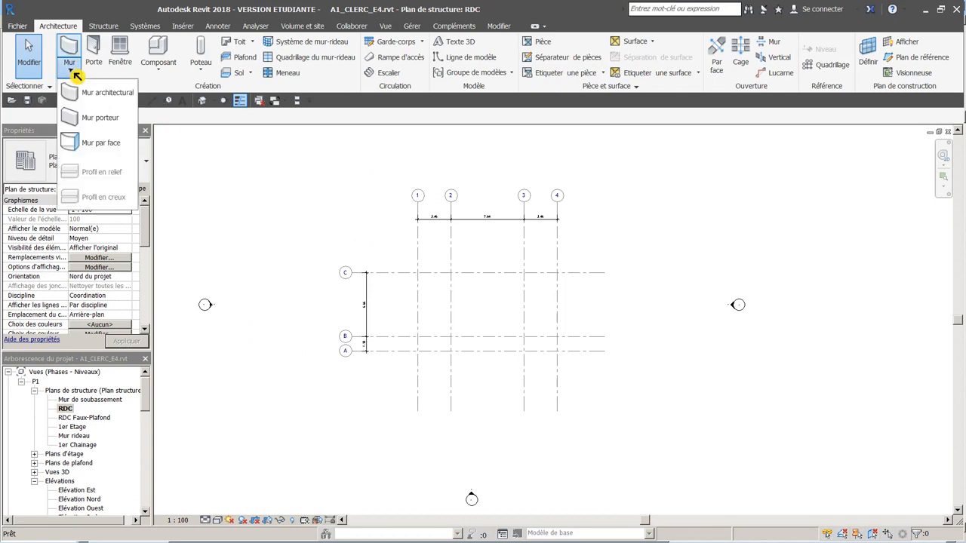
left_click(92, 121)
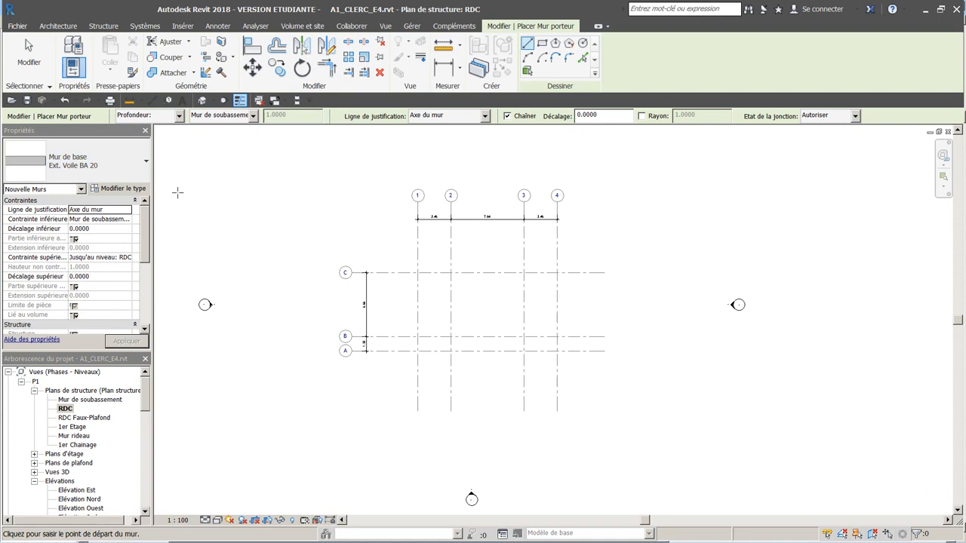
left_click(125, 192)
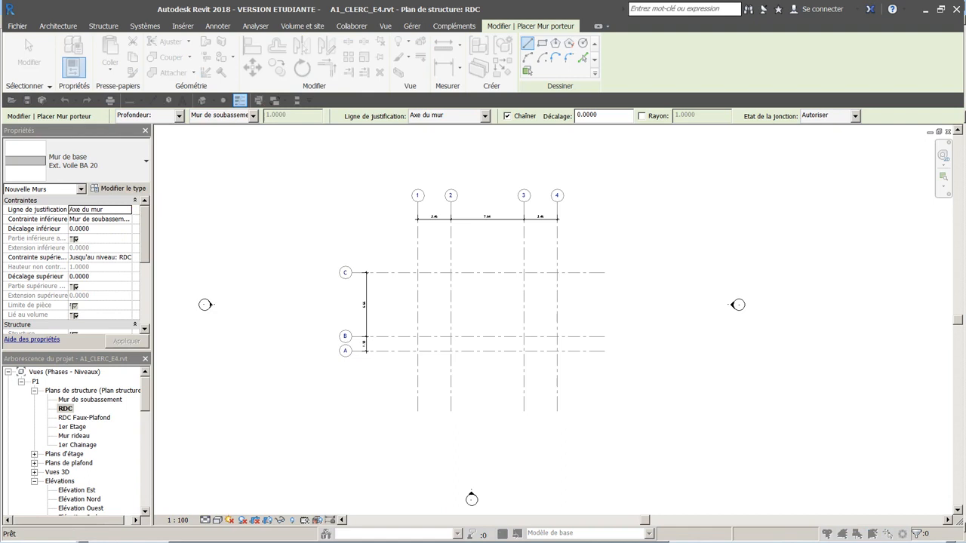
left_click_drag(516, 345, 479, 118)
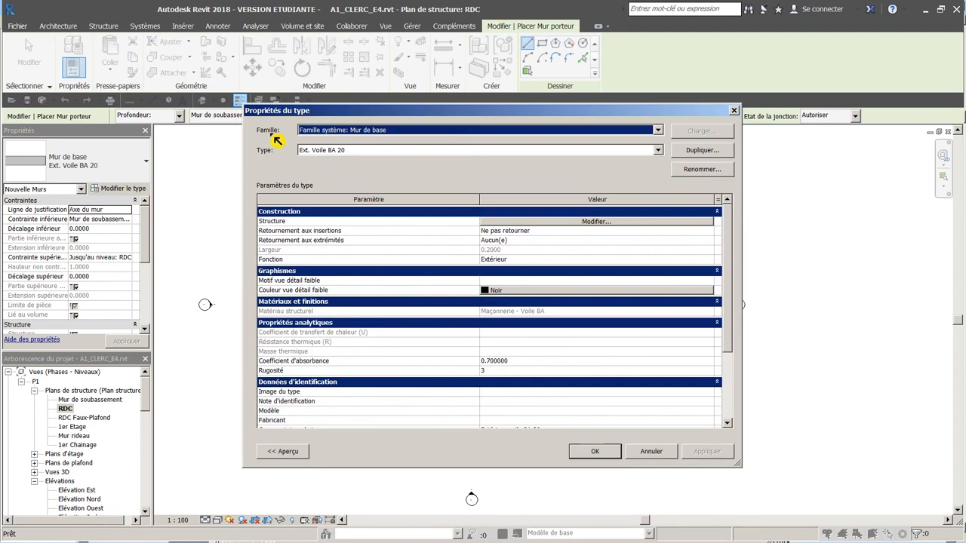
left_click(700, 151)
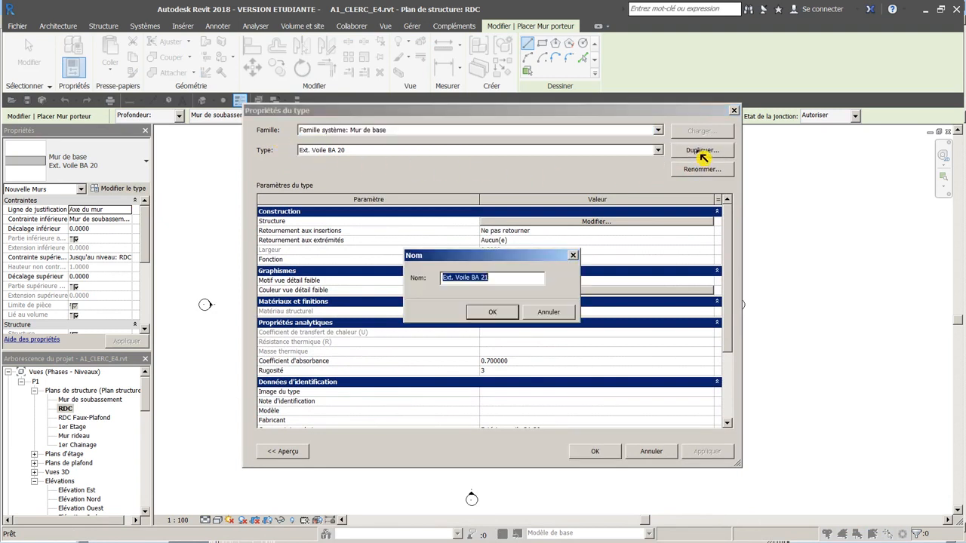
left_click(503, 280)
type("Crepis 2 +")
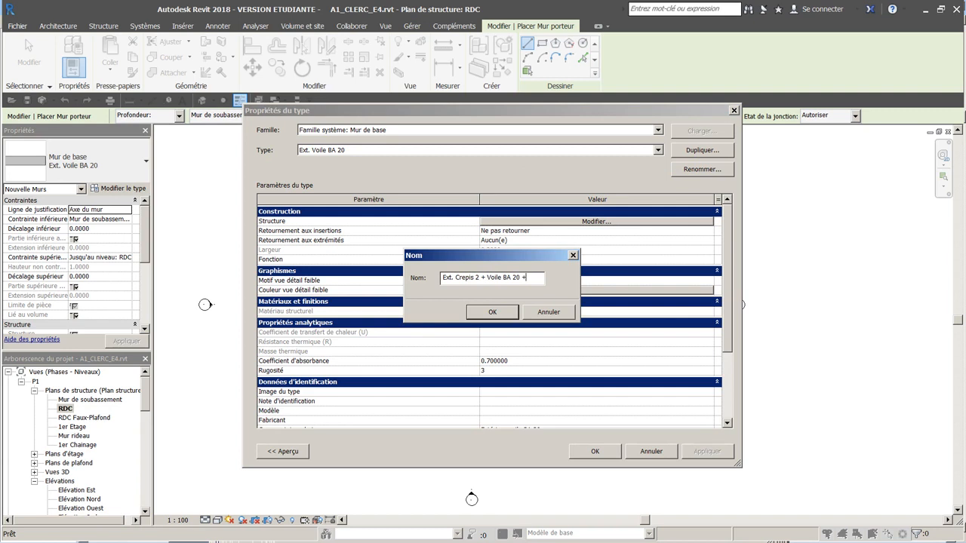
type("lant 10")
left_click(495, 312)
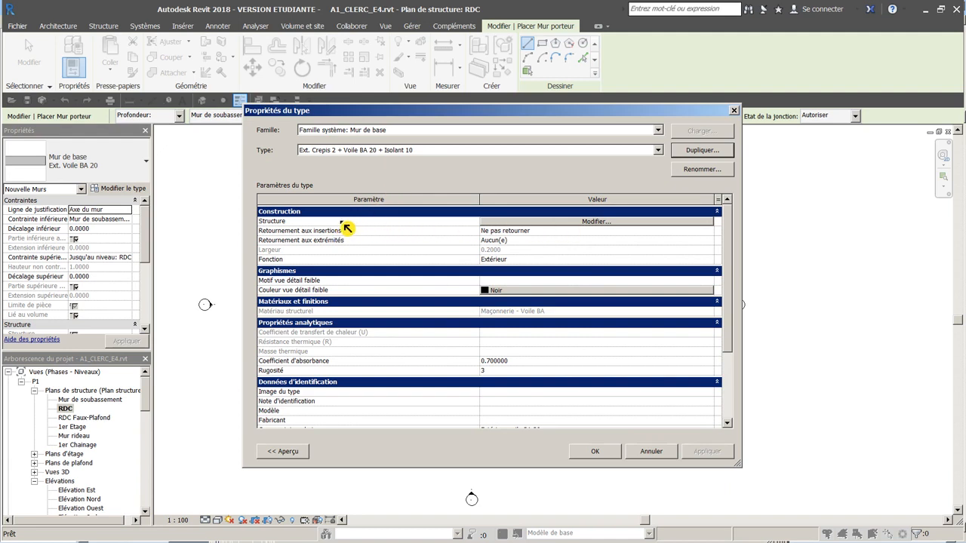
- In the new wall type's structure, with the preview shown, insert a layer and move it below the interior core boundary
left_click(565, 222)
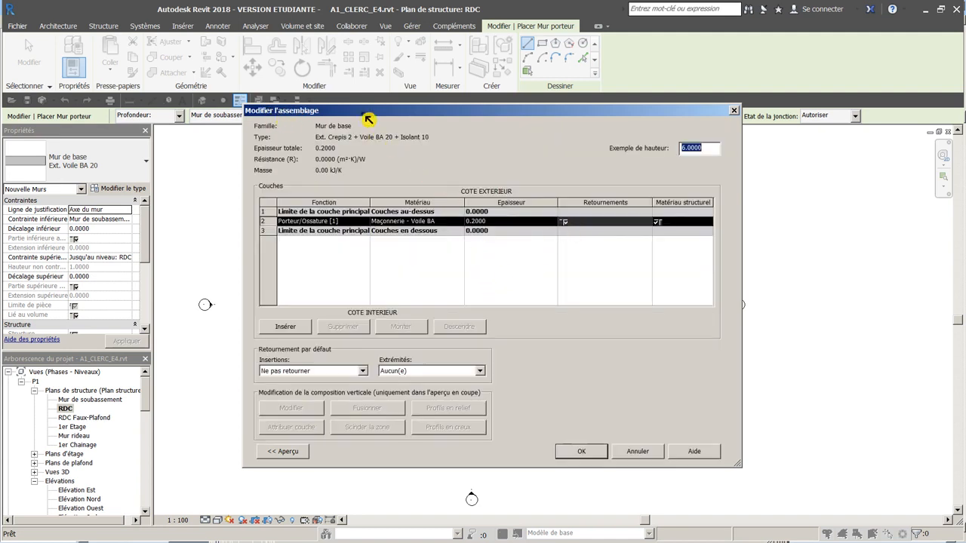
left_click(279, 452)
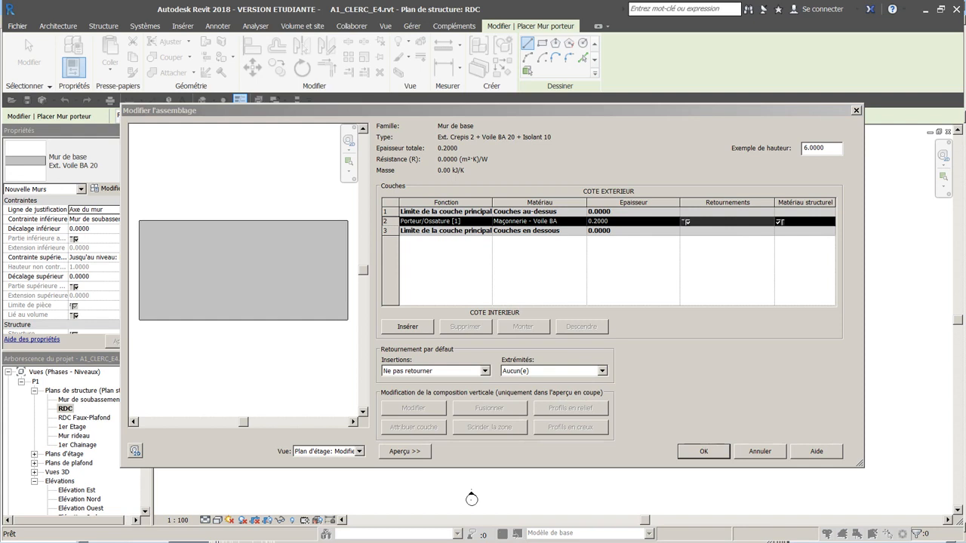
left_click(407, 327)
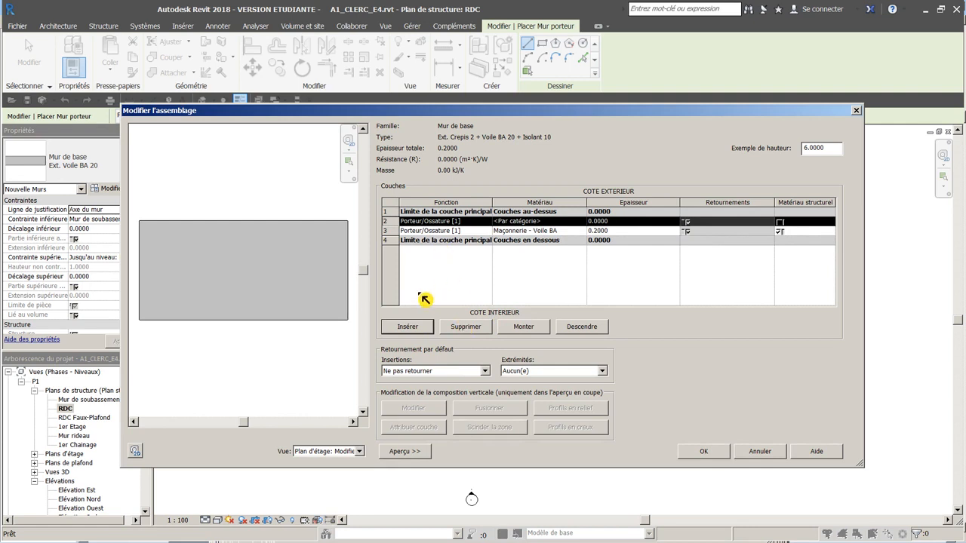
left_click(447, 224)
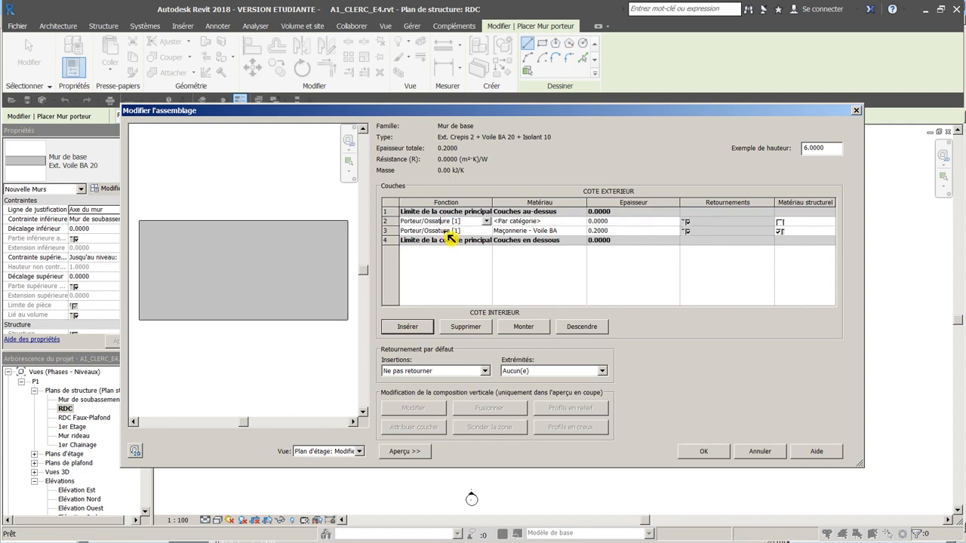
left_click(394, 221)
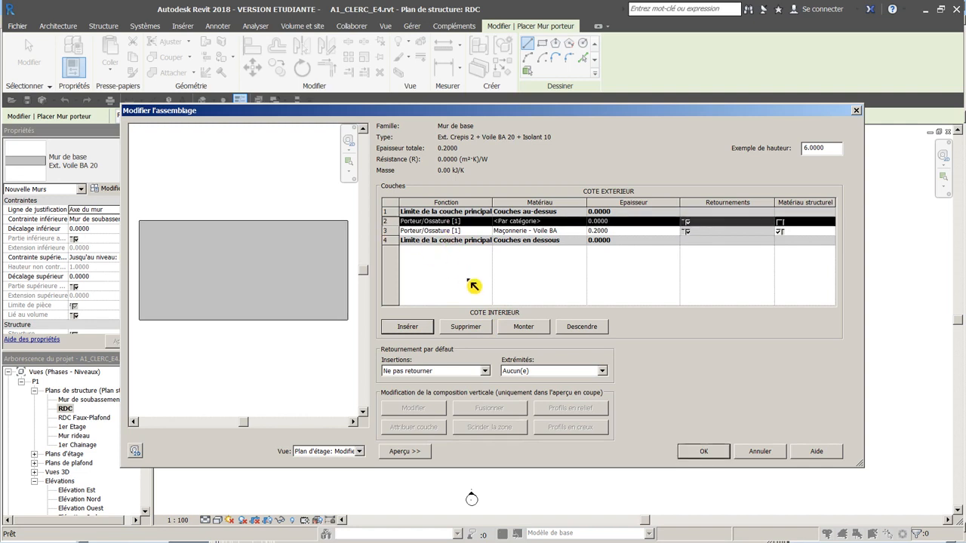
left_click(589, 333)
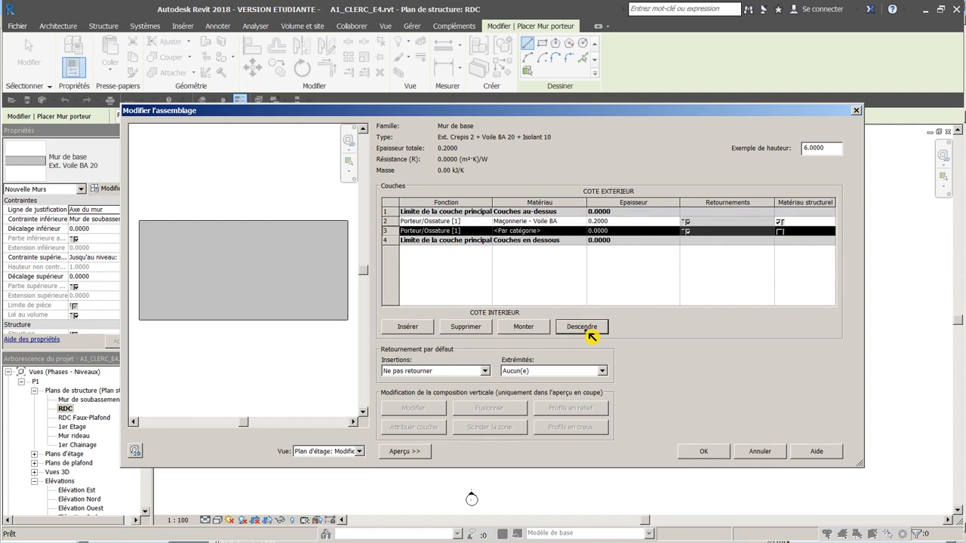
left_click(588, 333)
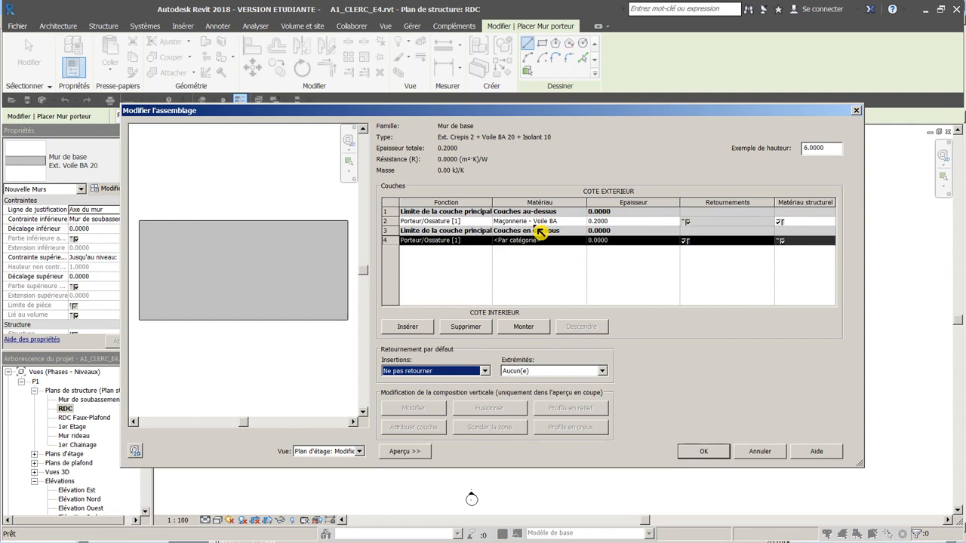
- Set the layer below the core boundary to function Isolant/Vide [3] and assign it the material Maçonnerie - Isolant
left_click(490, 243)
left_click(487, 242)
left_click(439, 269)
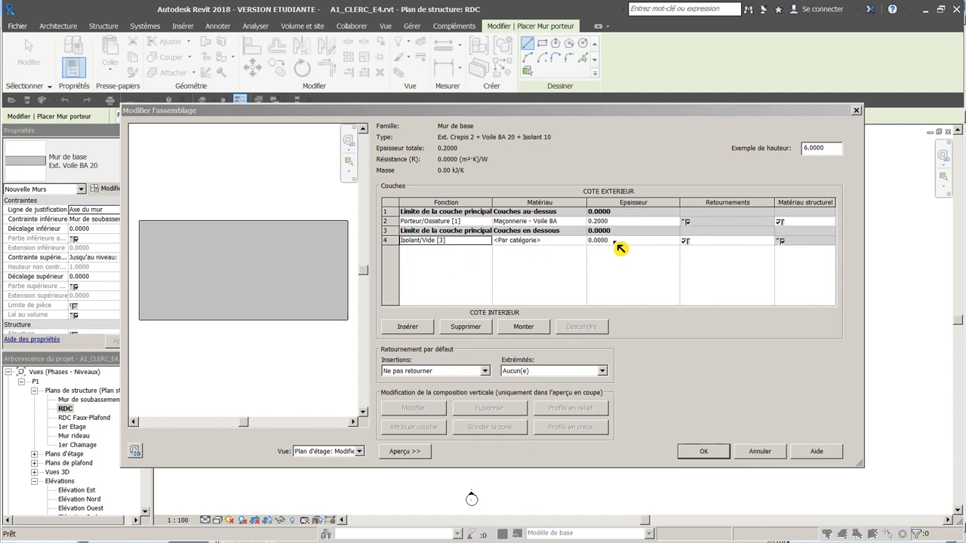
left_click(576, 242)
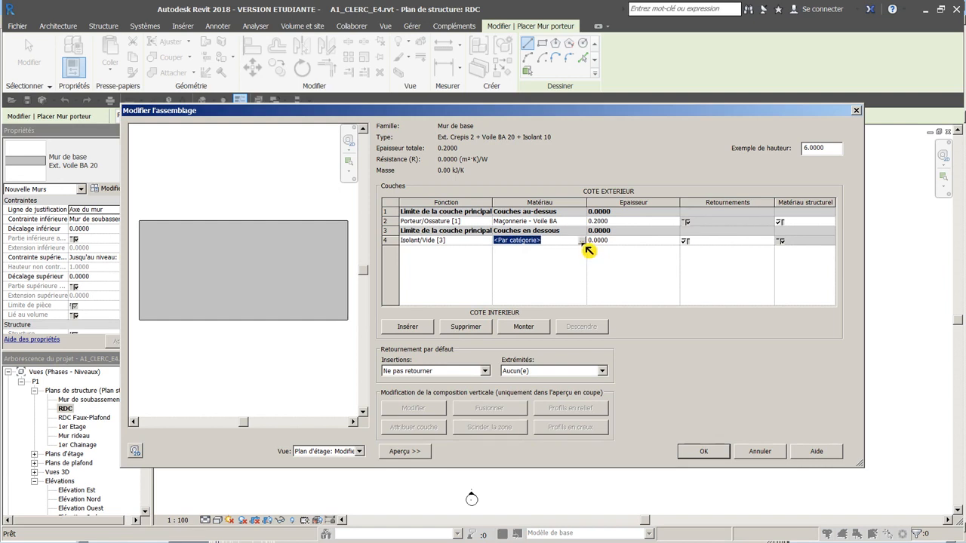
left_click(581, 241)
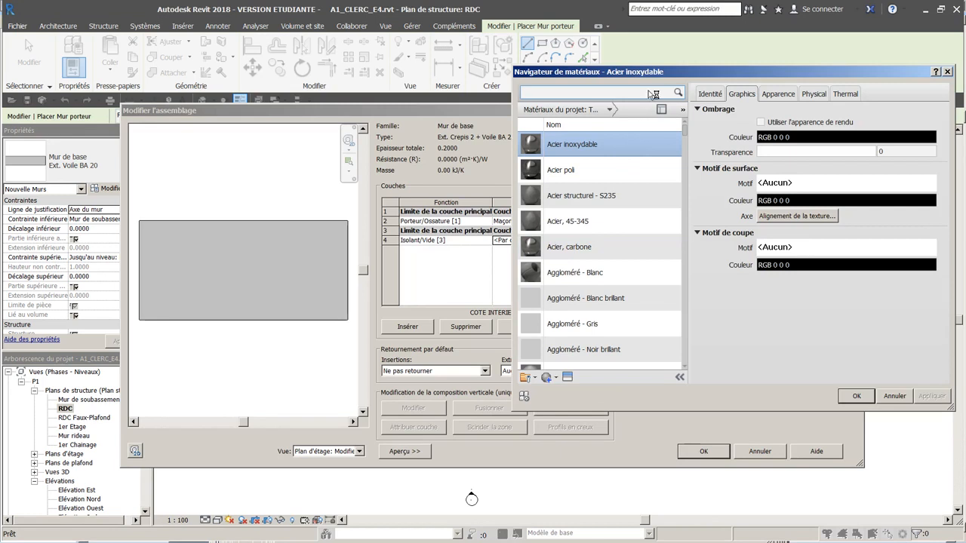
left_click_drag(658, 79, 482, 89)
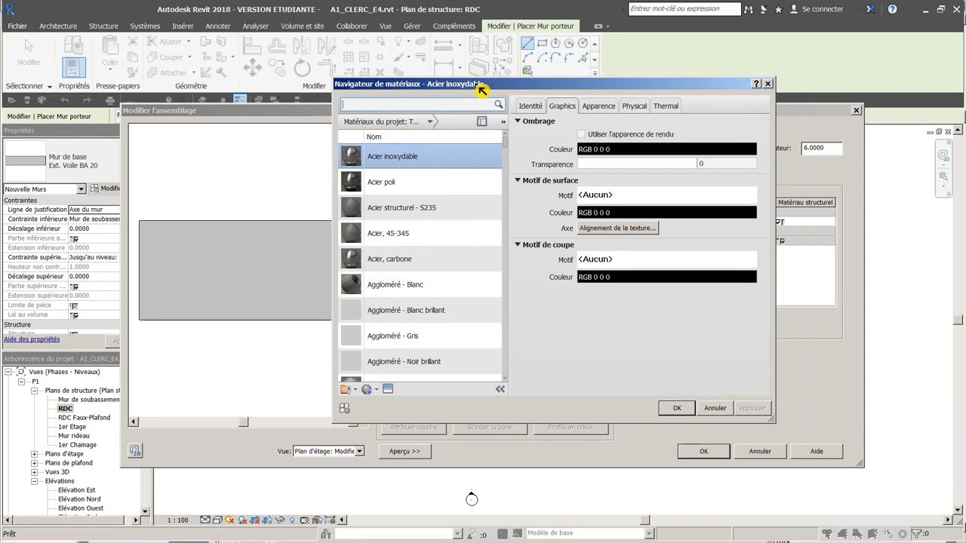
type("isolant")
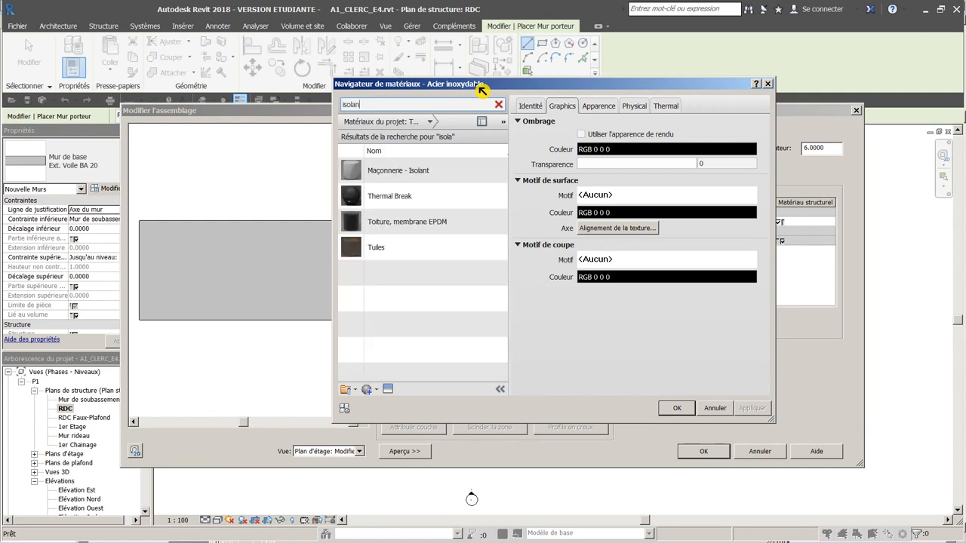
left_click(433, 178)
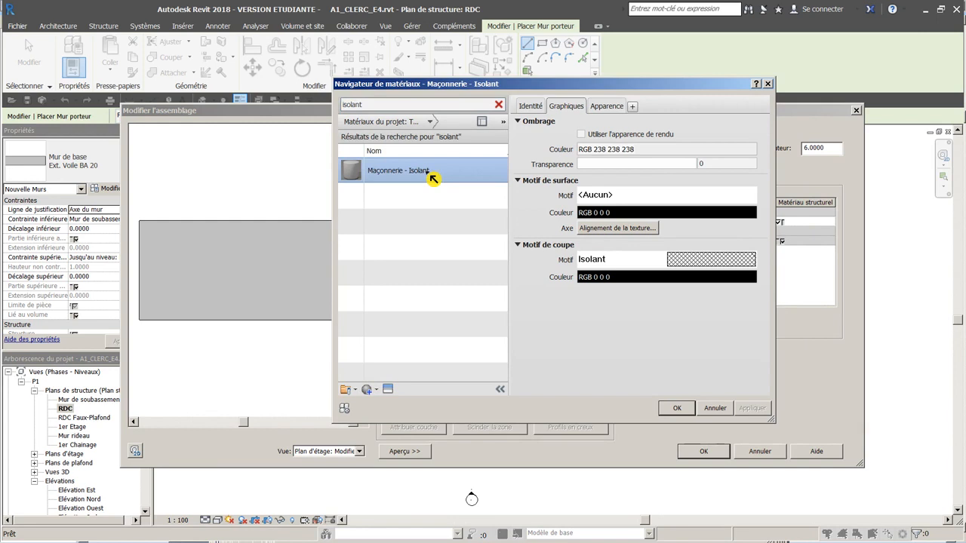
left_click(683, 409)
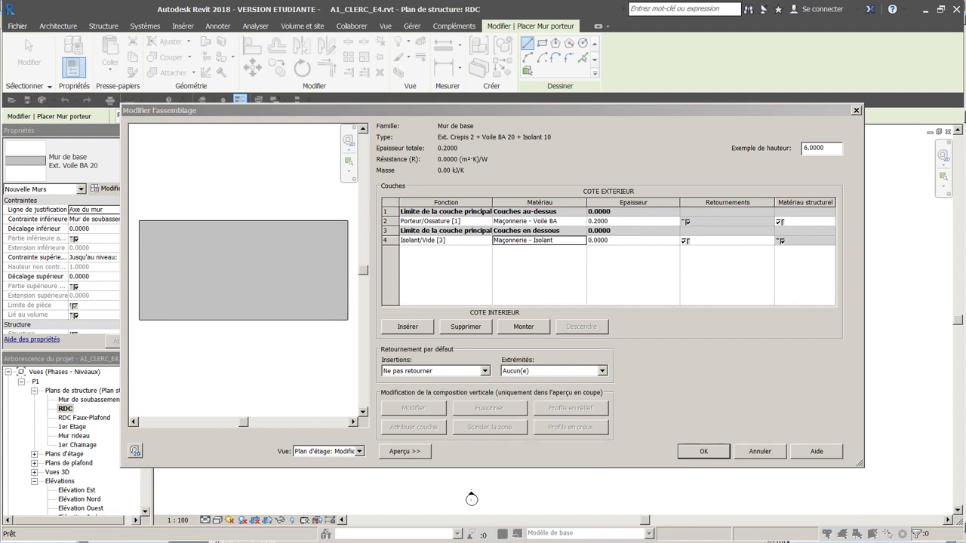
- Set the thickness of the Maçonnerie - Isolant layer to 0.09 m
left_click(613, 240)
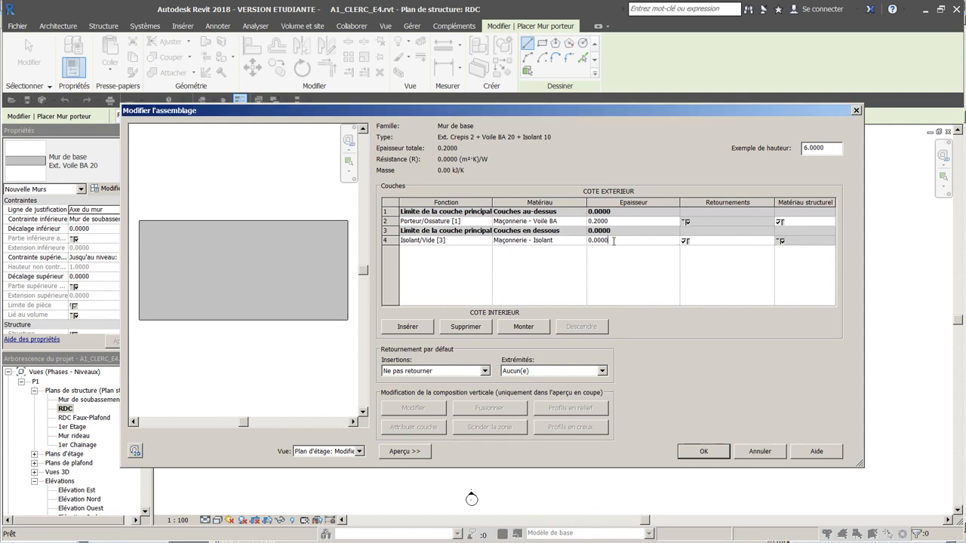
key("BackSpace")
key("BackSpace")
key("BackSpace")
type("9")
key("Tab")
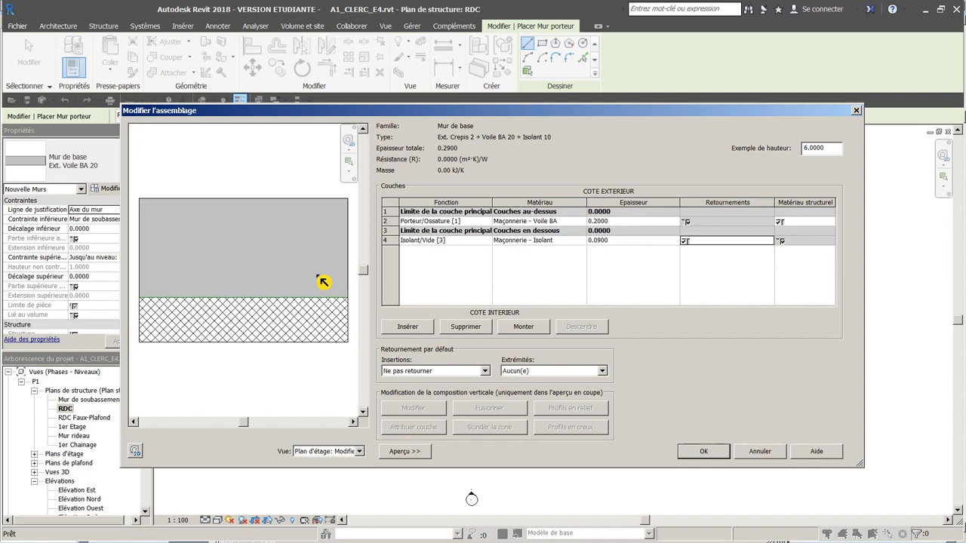
- Insert a layer between the core boundary and the insulation, with function Isolant/Vide [3] and thickness 0.01 m
left_click(408, 326)
left_click(475, 240)
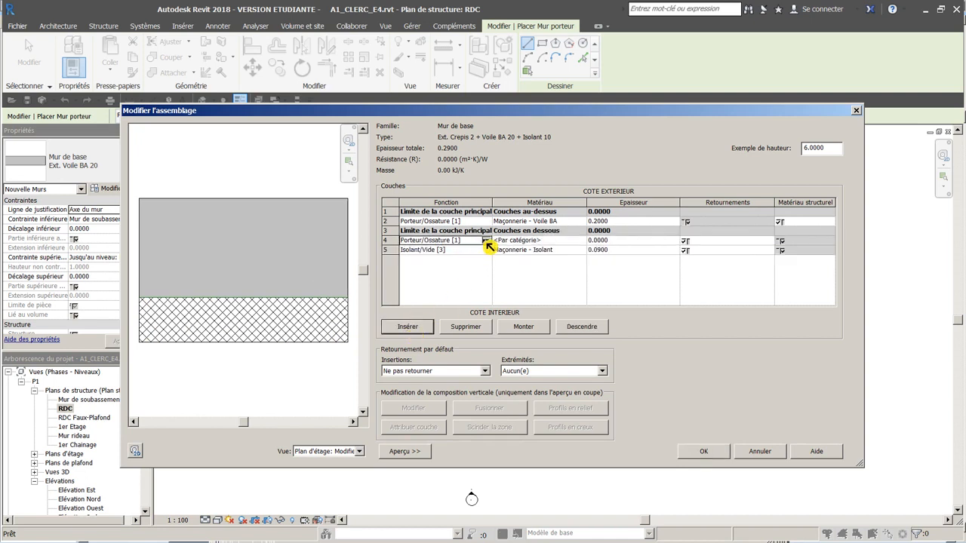
left_click(486, 240)
left_click(433, 266)
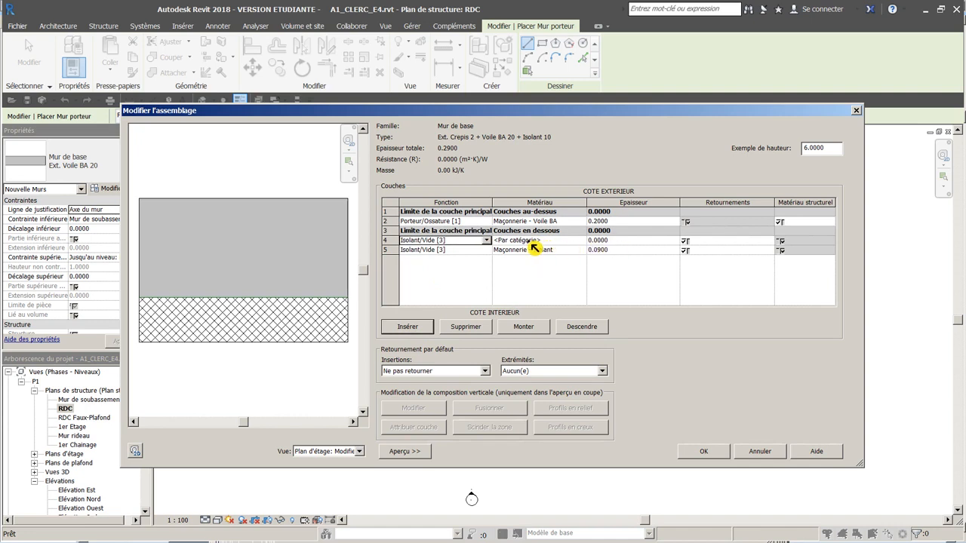
left_click(619, 243)
left_click(619, 243)
key("BackSpace")
key("BackSpace")
key("BackSpace")
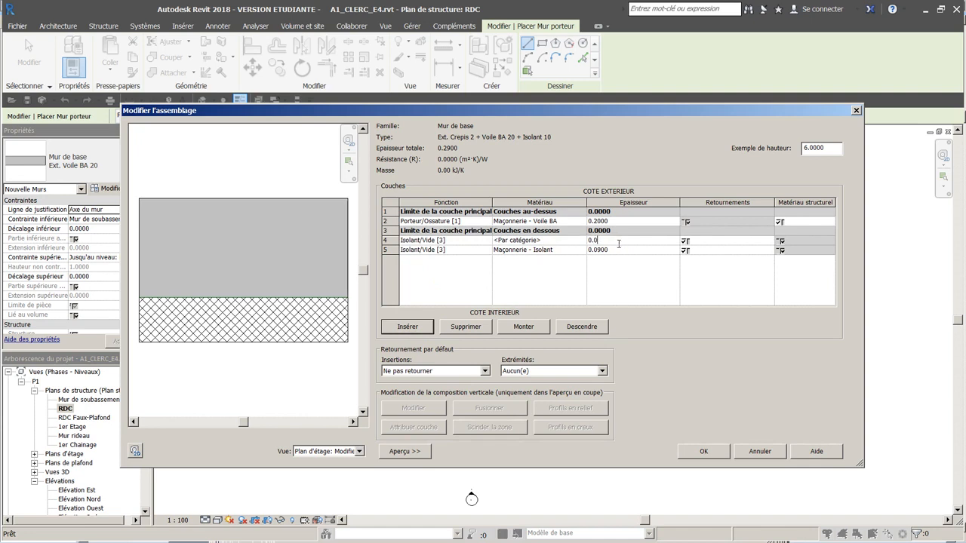
type("1")
key("Tab")
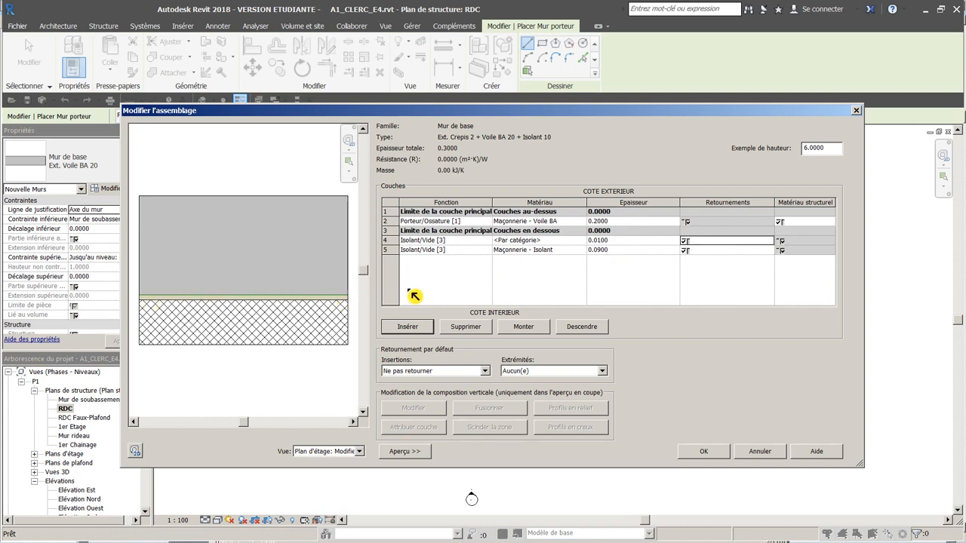
- Insert another layer, move it to the innermost interior position and set its function to Finition 1 [4]
left_click(417, 329)
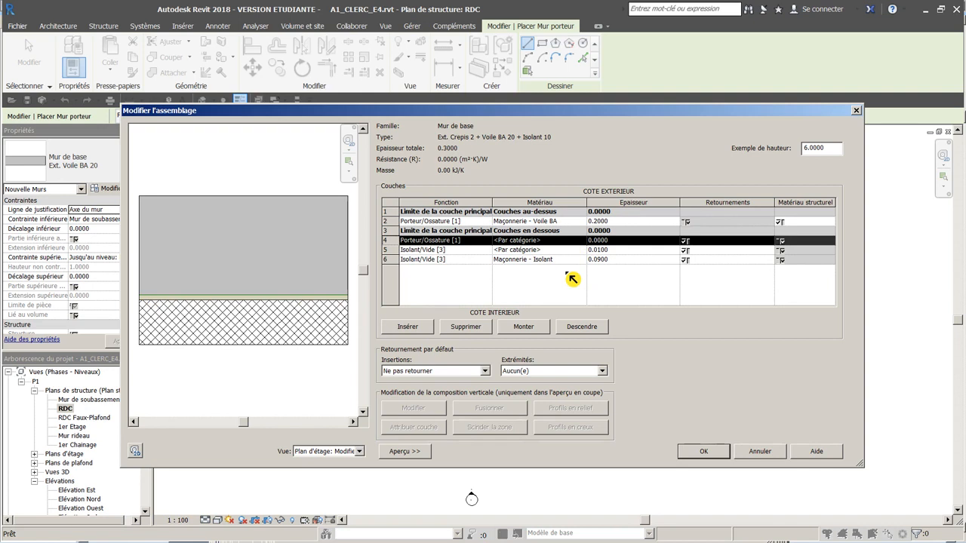
left_click(586, 327)
left_click(582, 329)
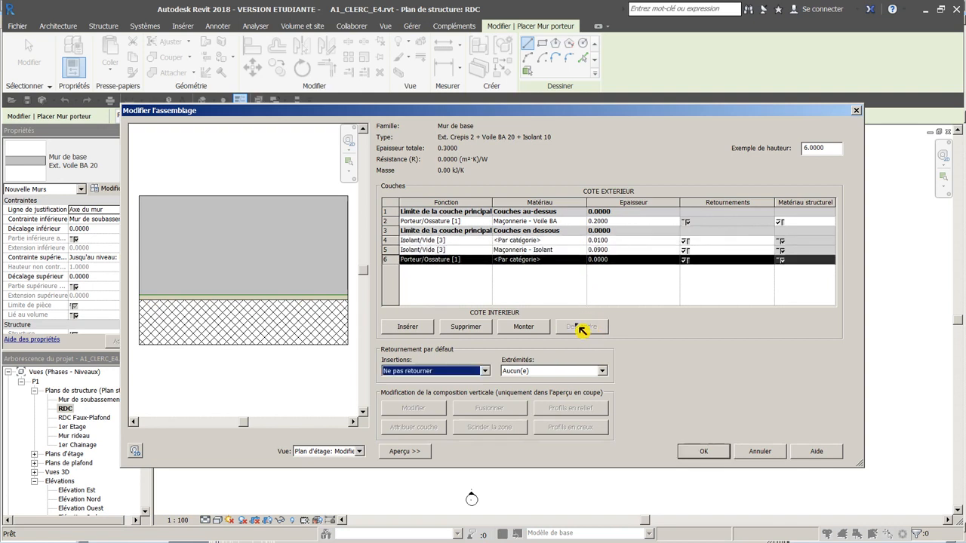
left_click(477, 259)
left_click(488, 259)
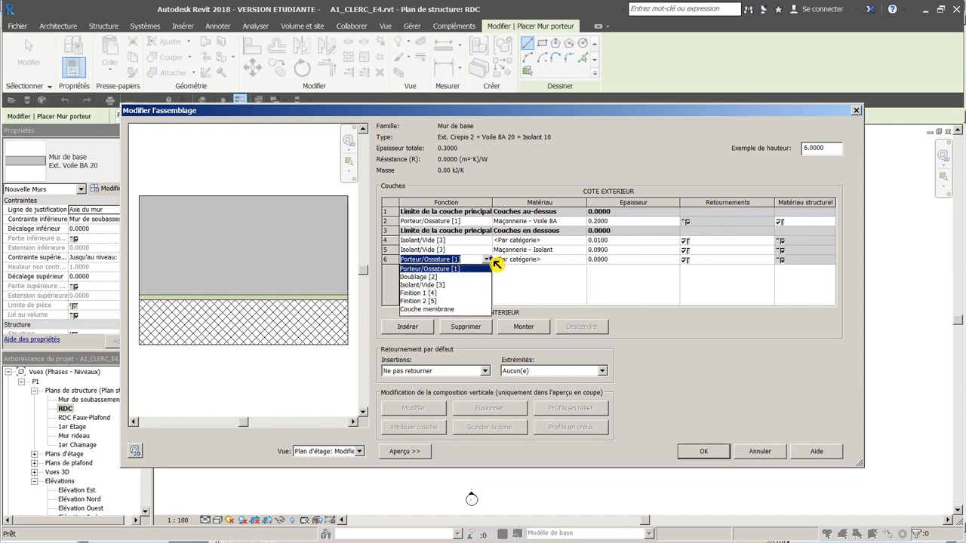
left_click(427, 293)
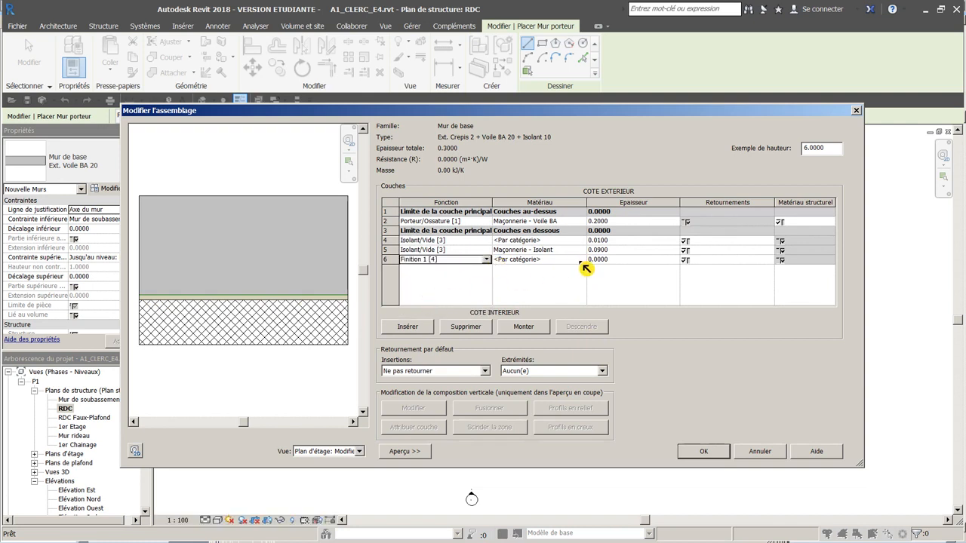
- Assign the interior finish layer the material Finition Peinture - Blanc satiné and set its thickness to 0.01 m
left_click(582, 261)
left_click(582, 260)
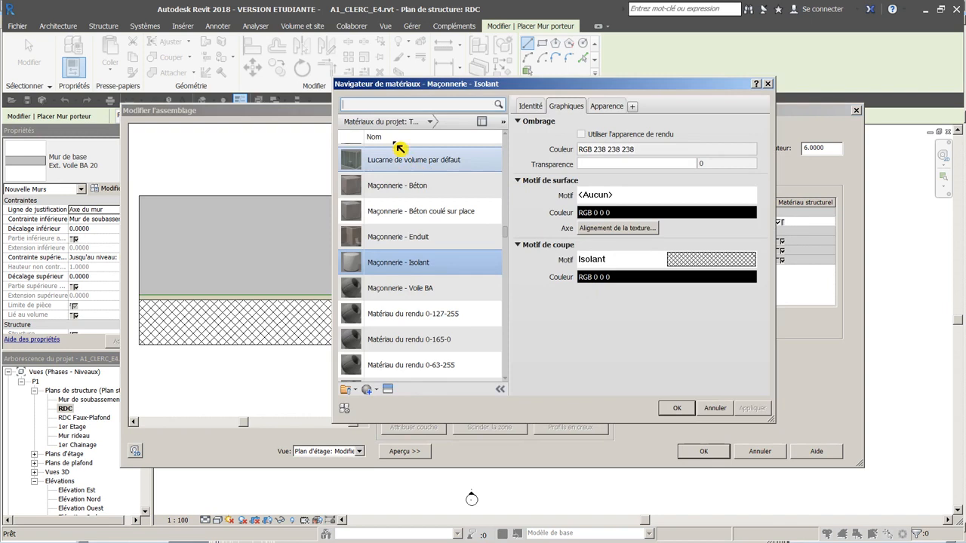
scroll(399, 147, "up", 1)
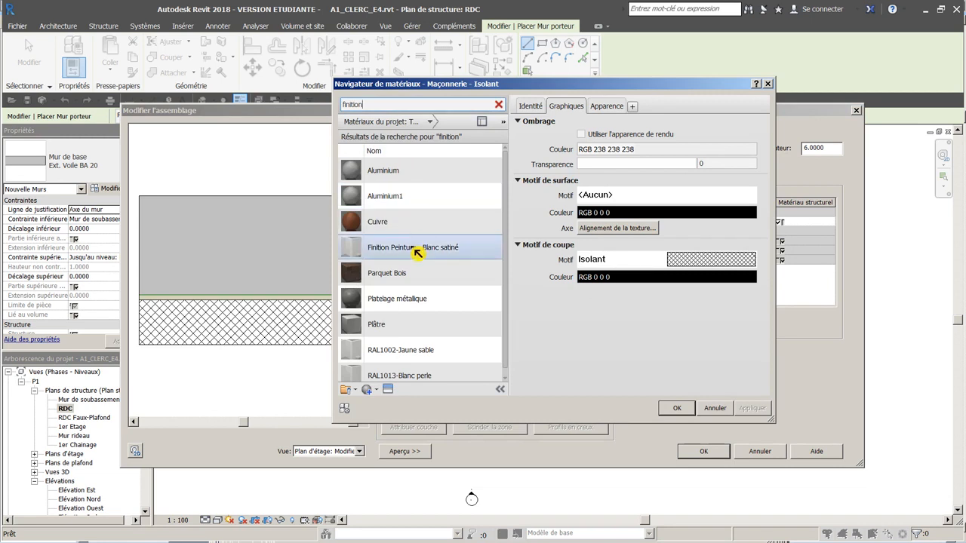
left_click(417, 252)
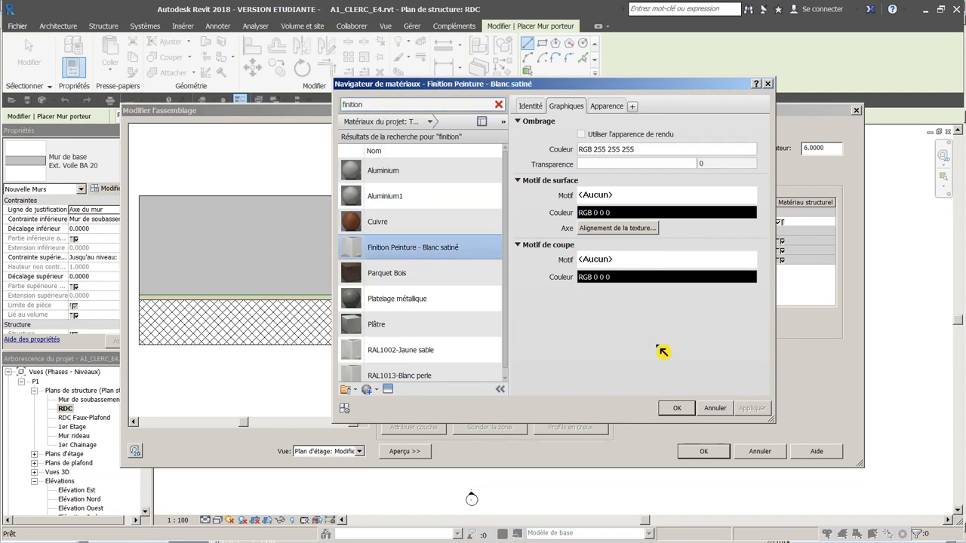
left_click(677, 408)
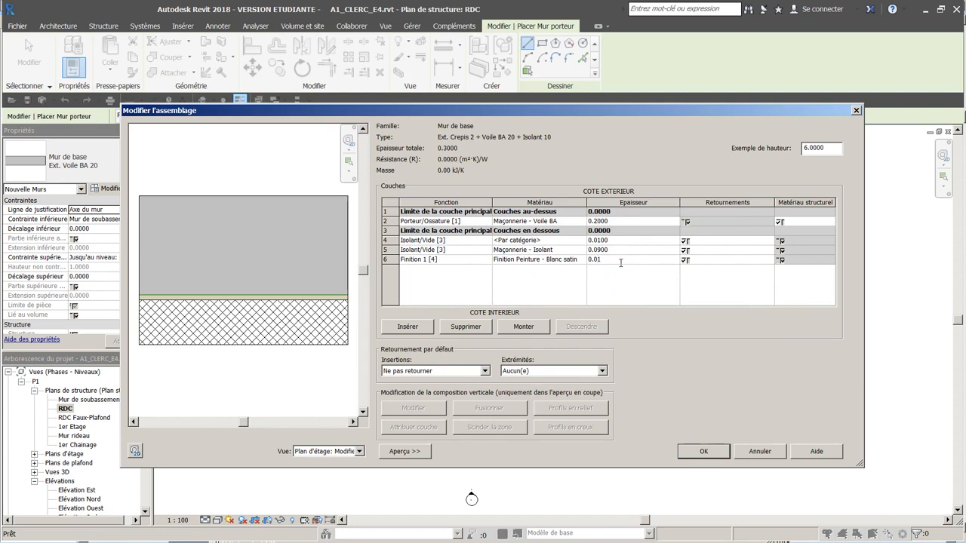
key("Tab")
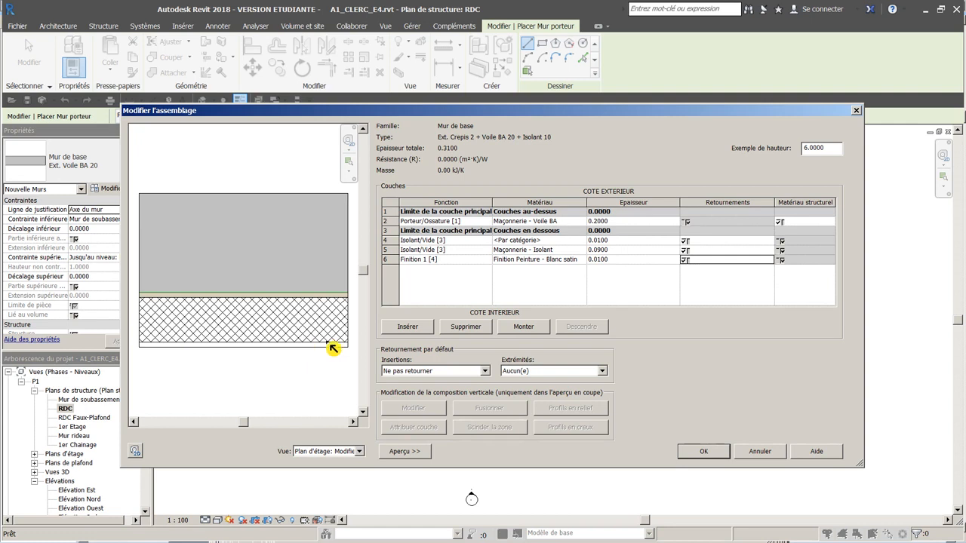
- Insert a layer, move it outside the exterior core boundary and set its function to Finition 1 [4]
left_click(415, 327)
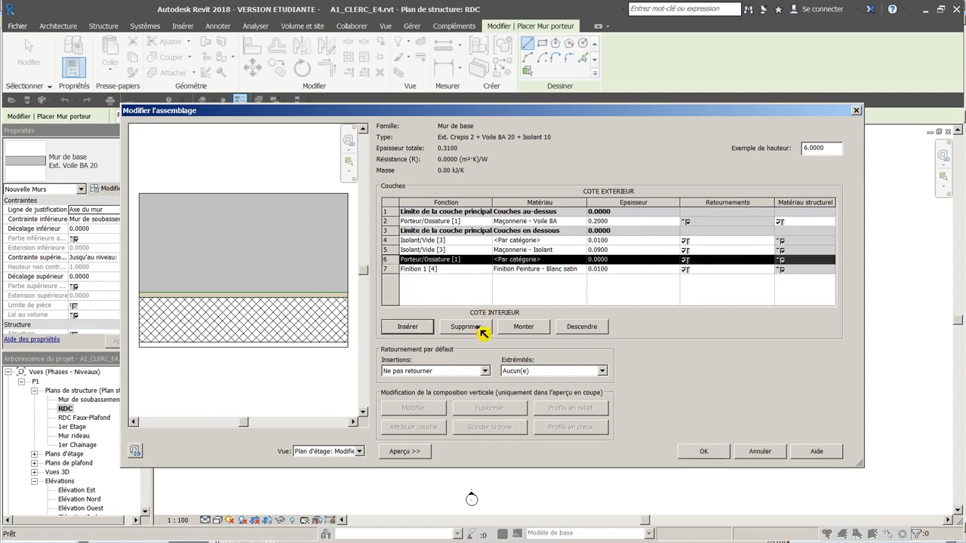
left_click(533, 332)
left_click(532, 332)
left_click(532, 332)
left_click(532, 332)
left_click(532, 332)
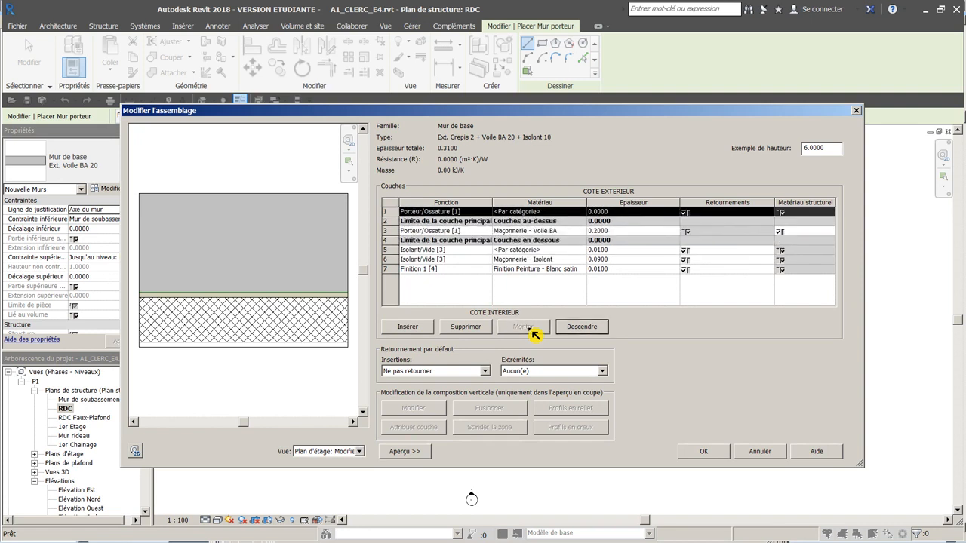
left_click(487, 213)
left_click(487, 213)
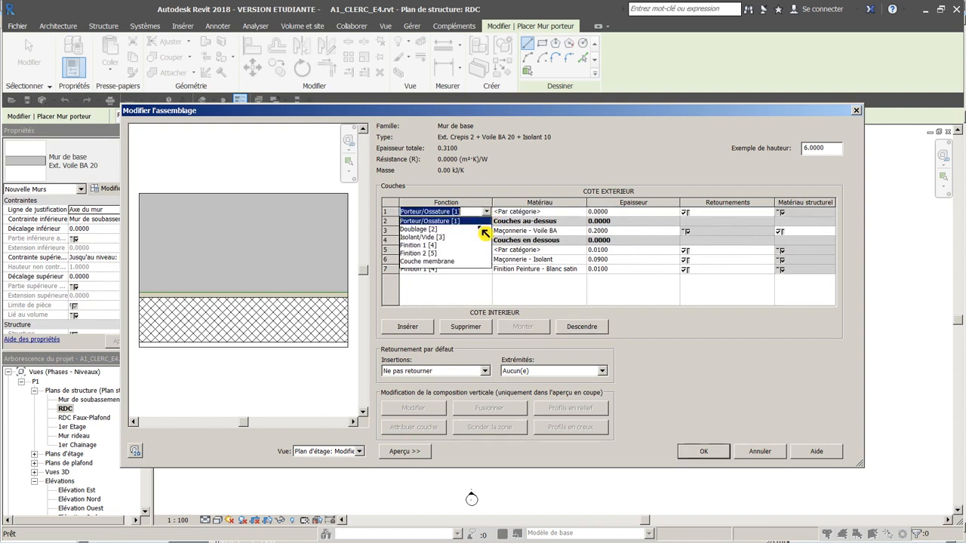
left_click(432, 250)
- Give the exterior finish layer the material Maçonnerie - Enduit and a 0.02 m thickness, and accept the wall type
left_click(560, 212)
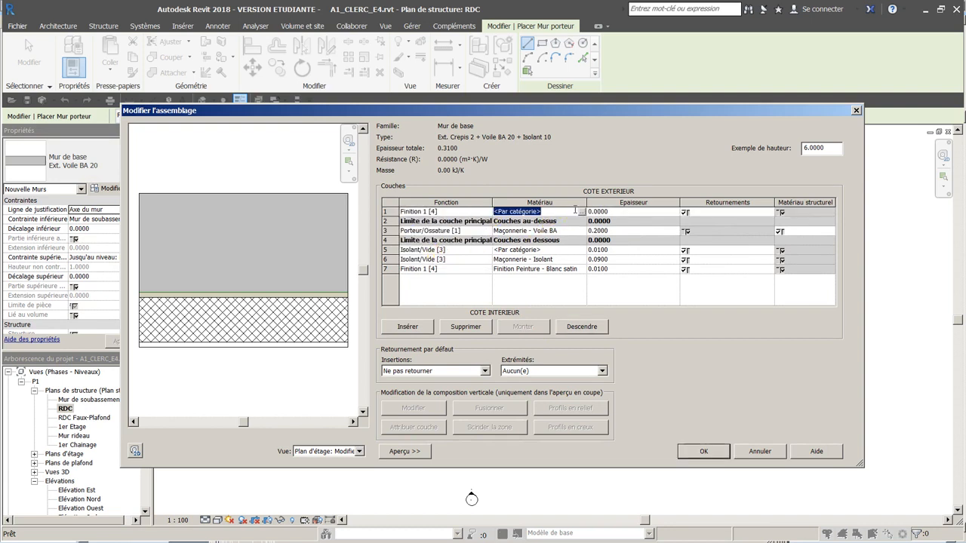
left_click(582, 213)
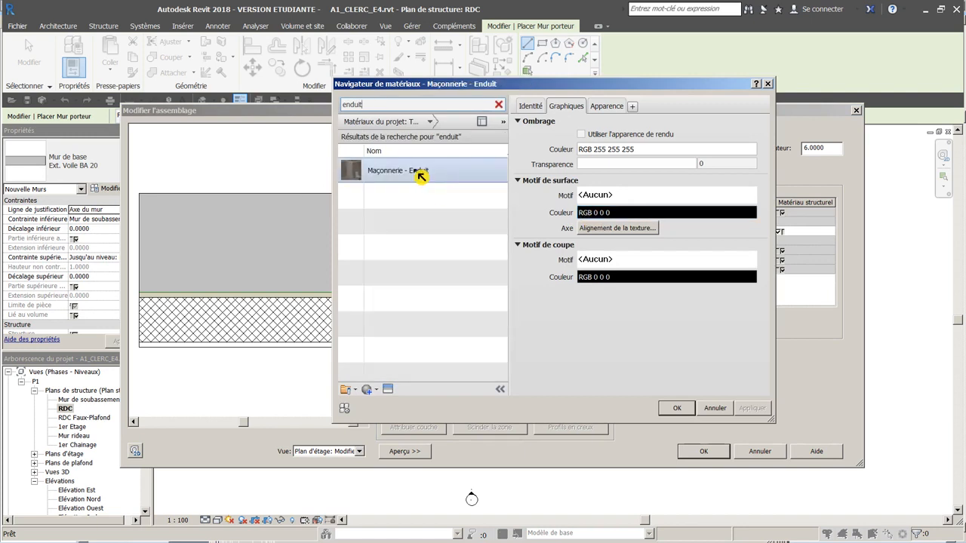
left_click(419, 174)
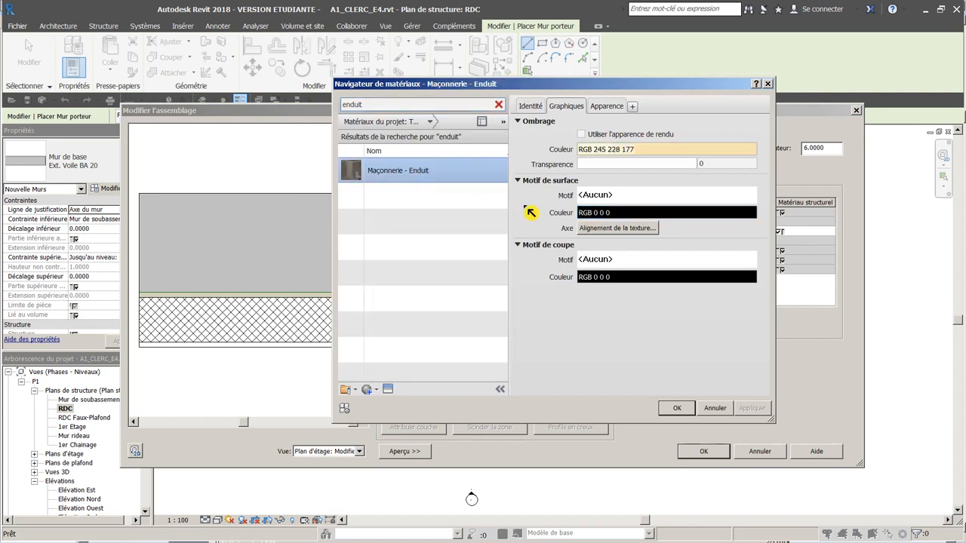
left_click(677, 409)
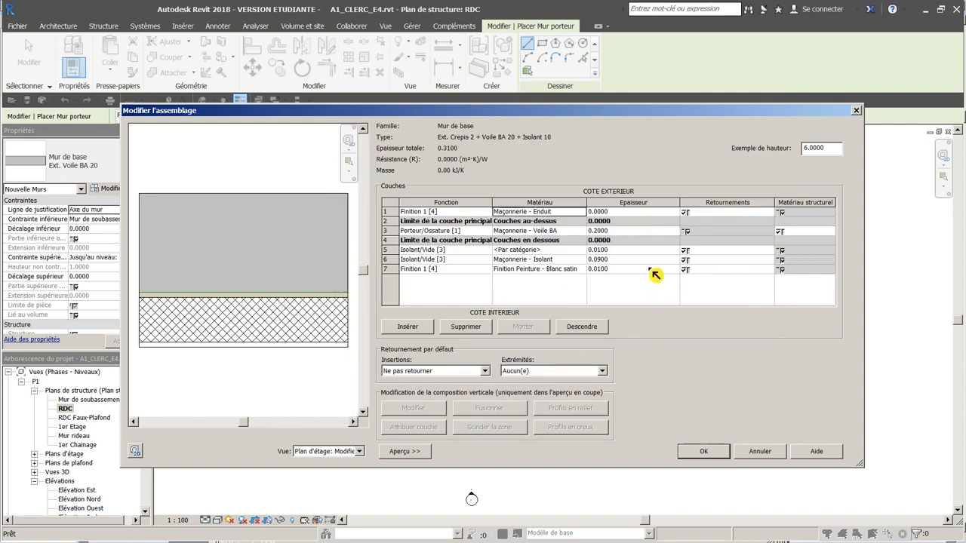
left_click(623, 214)
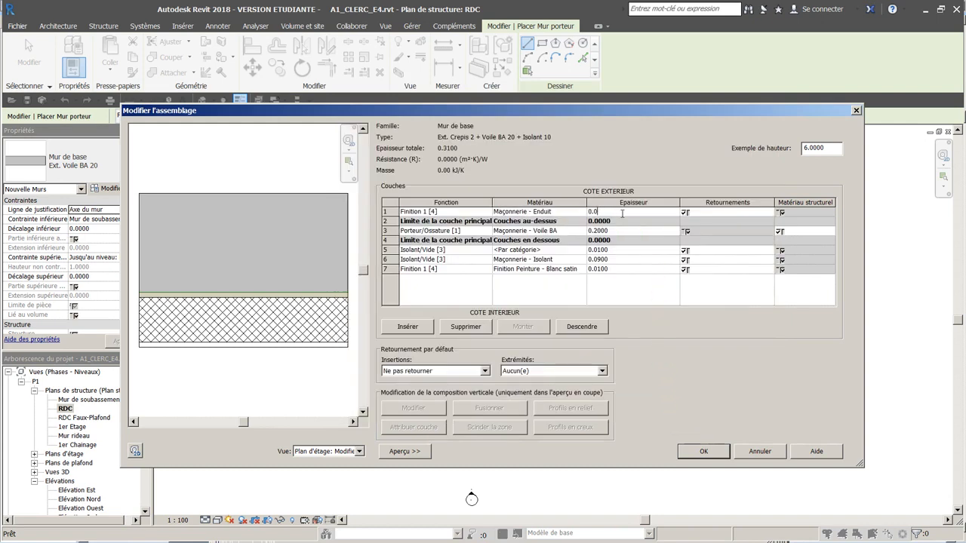
key("Tab")
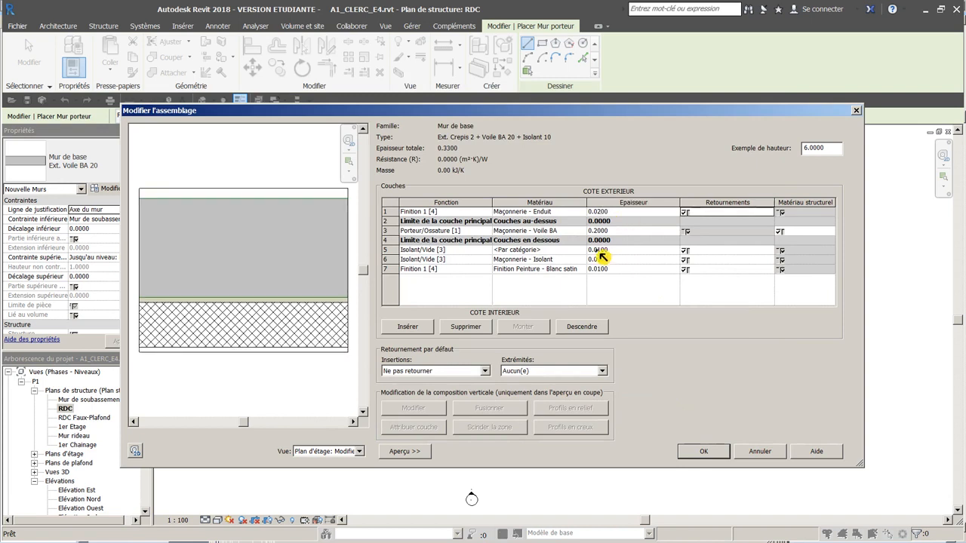
left_click(704, 452)
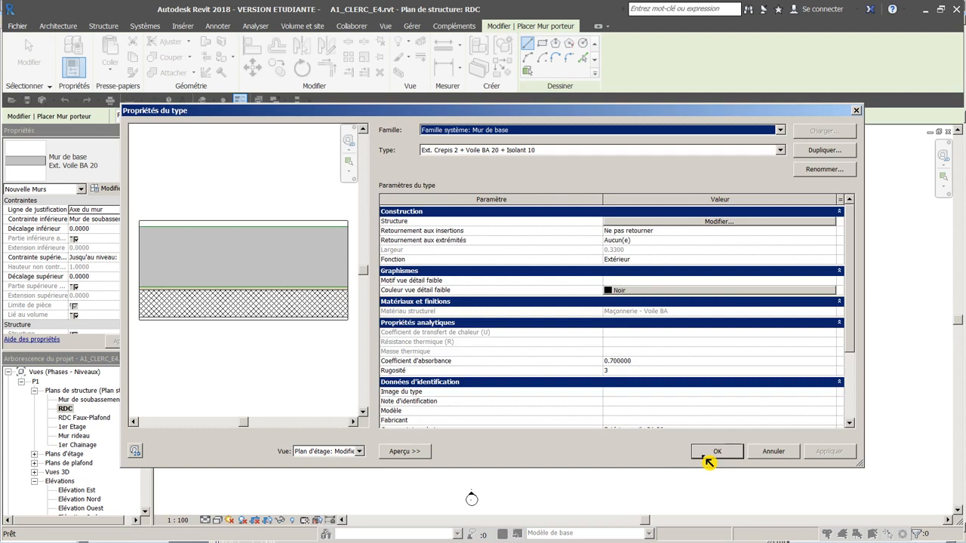
left_click(707, 455)
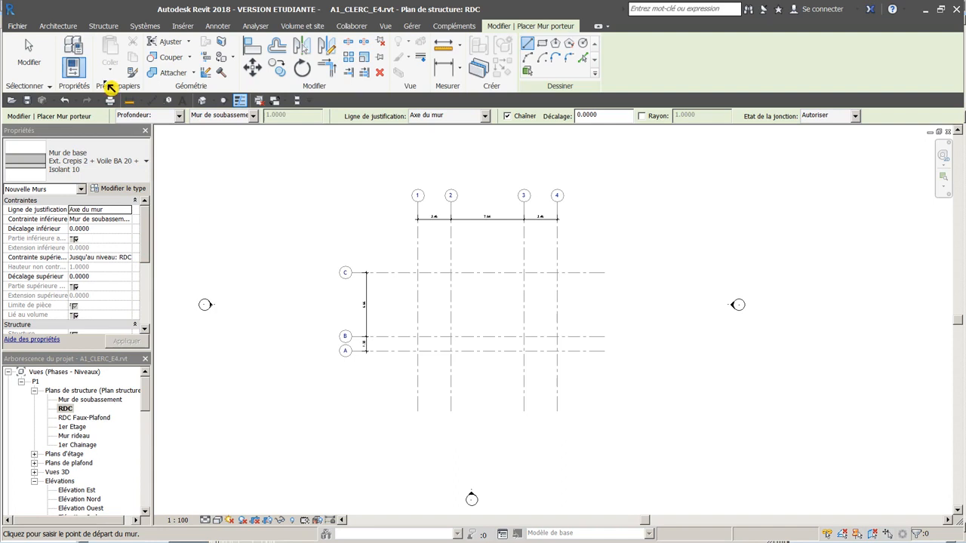
- Start a structural wall (Mur porteur) on RDC, defined by Hauteur and constrained up to level 1er Etage
left_click(67, 28)
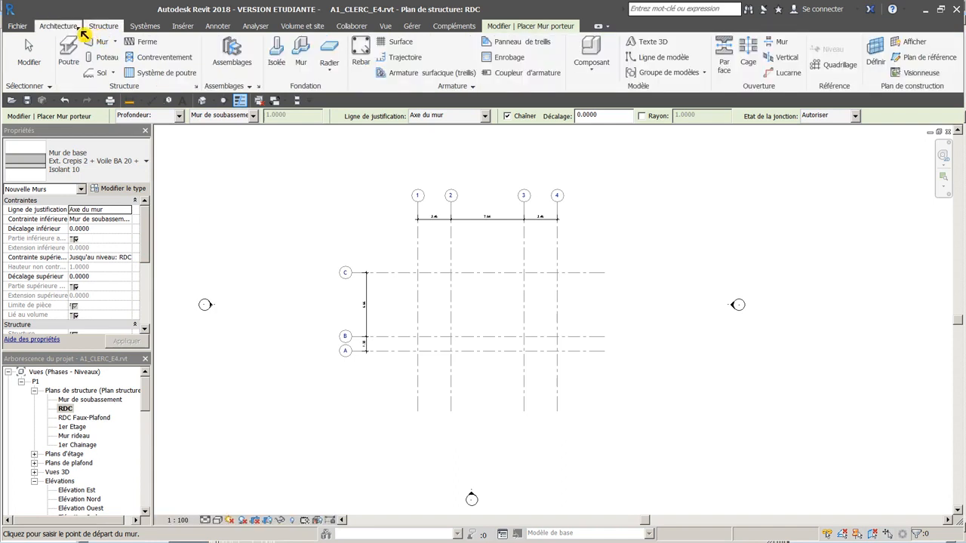
left_click(69, 68)
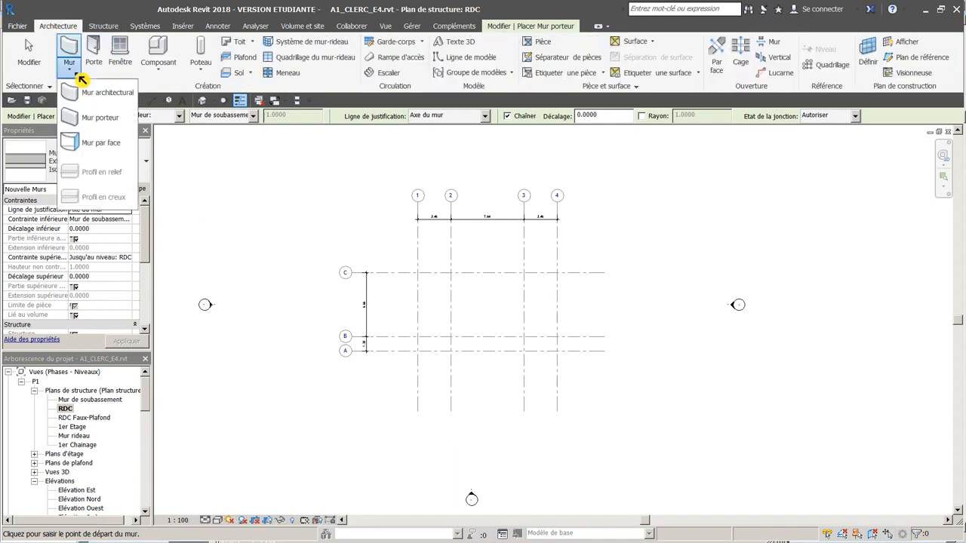
left_click(96, 117)
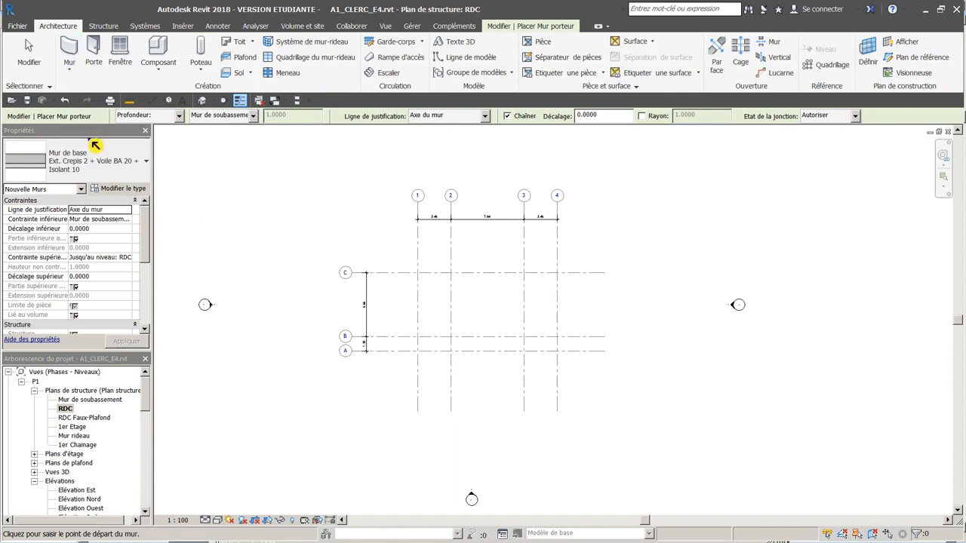
left_click(183, 122)
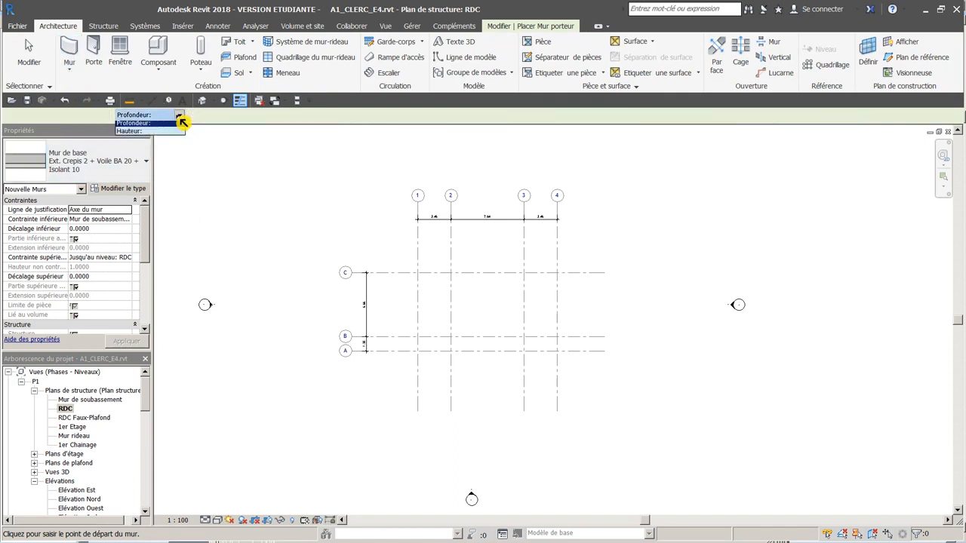
left_click(178, 130)
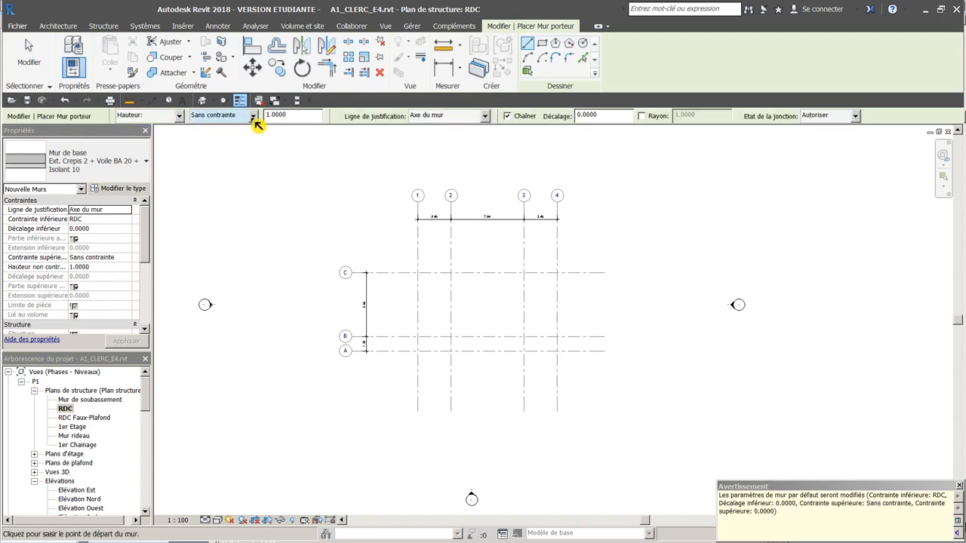
left_click(253, 116)
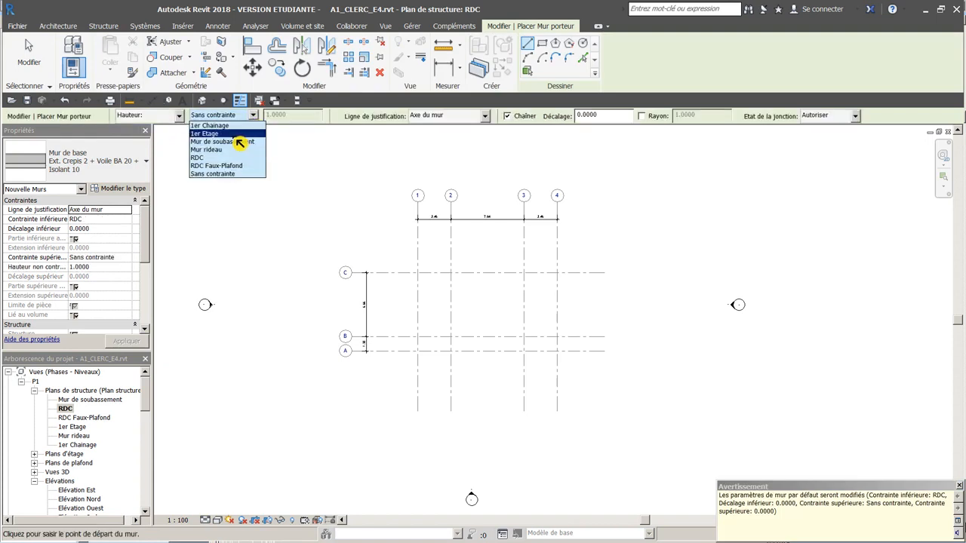
left_click(232, 134)
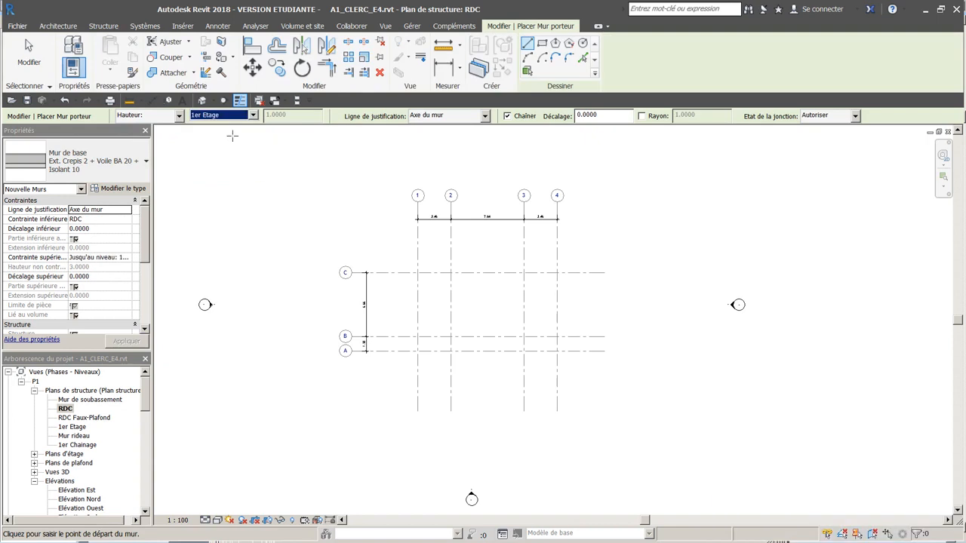
left_click(67, 409)
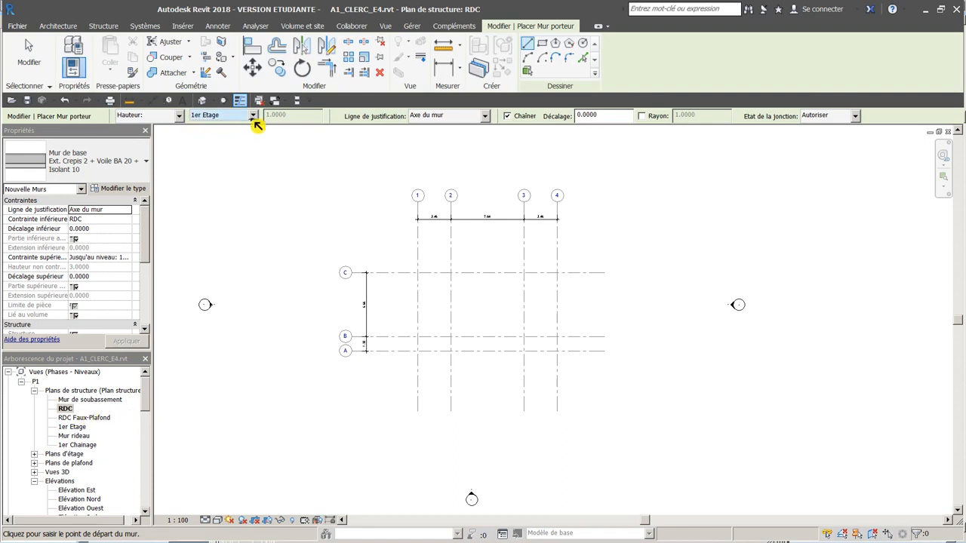
- Set the wall's justification line to Axe porteur
left_click(483, 120)
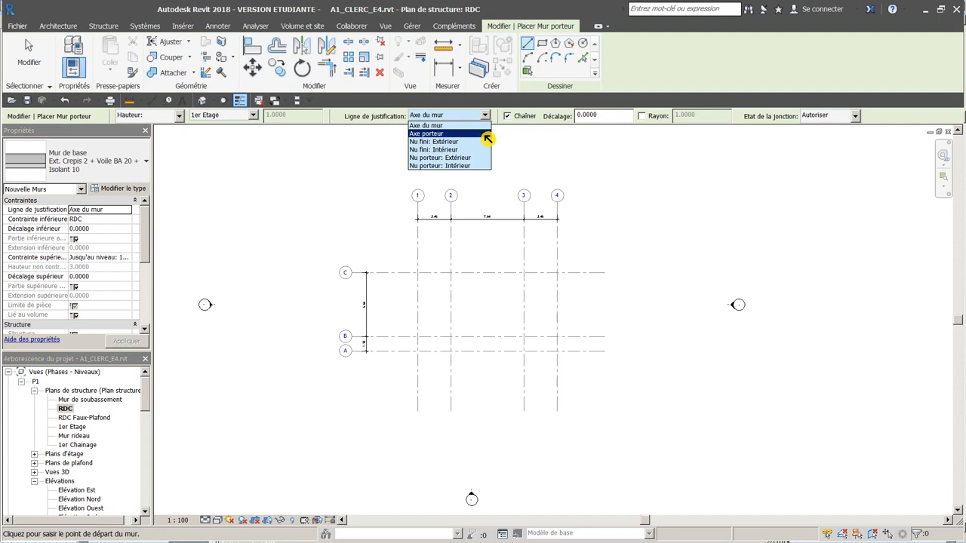
left_click(487, 135)
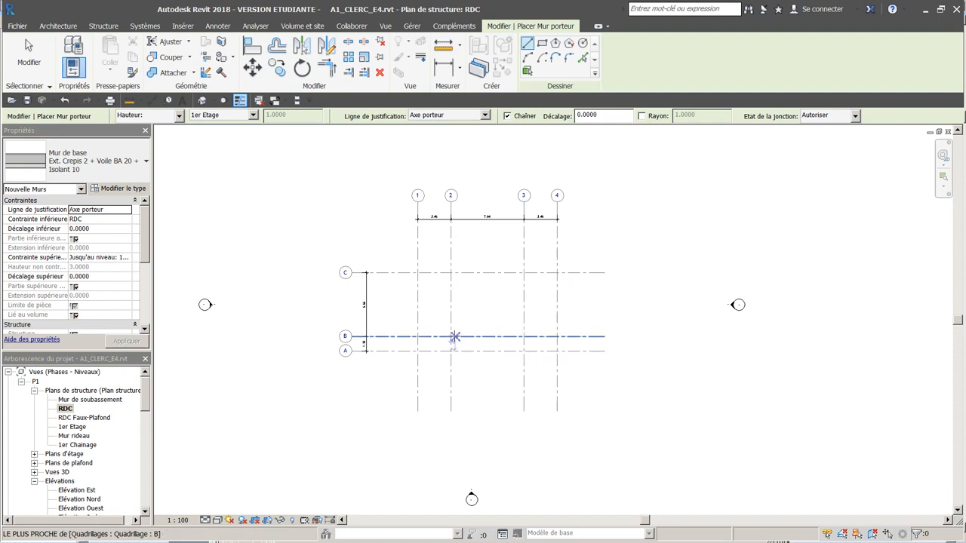
scroll(437, 307, "up", 3)
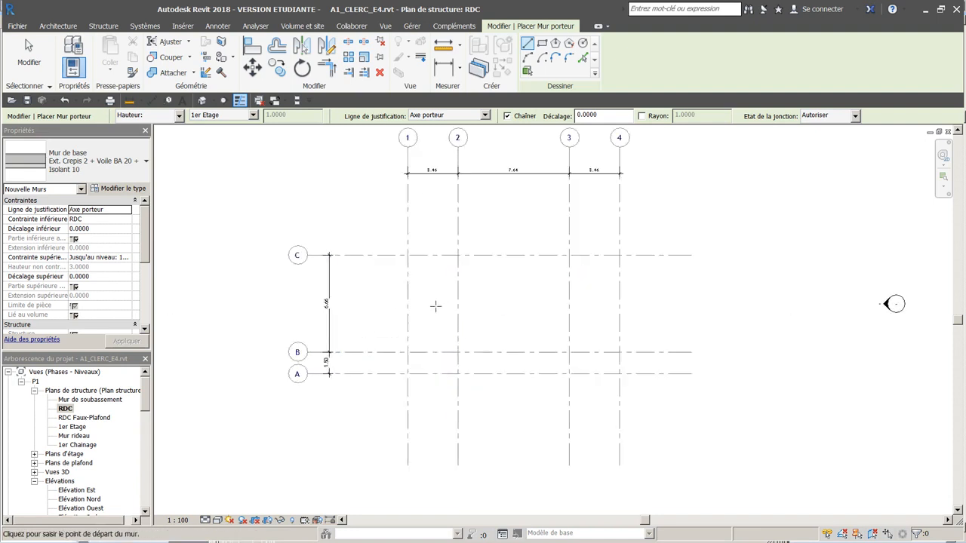
scroll(434, 305, "up", 2)
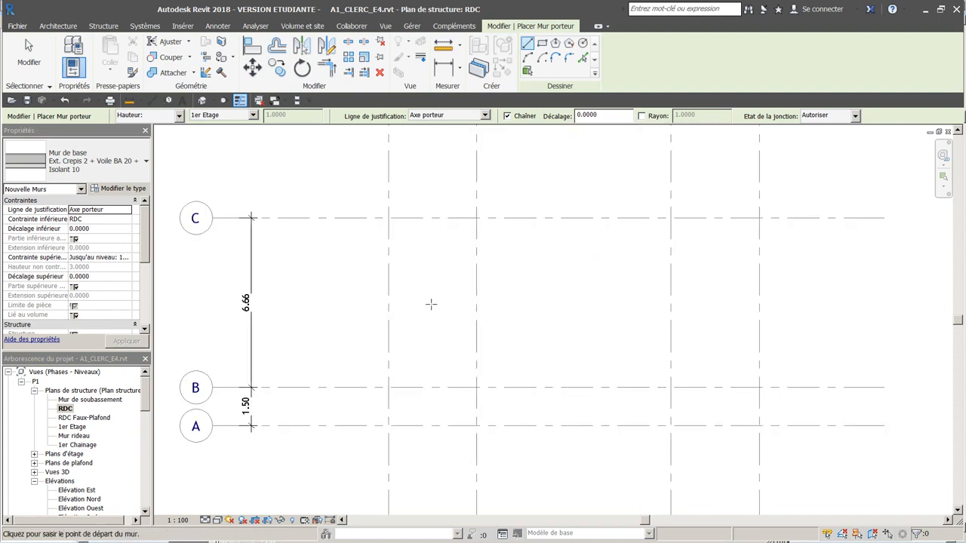
- Try a single unchained wall justified on Axe du mur along grid line 1, from grid A to grid C
left_click(485, 116)
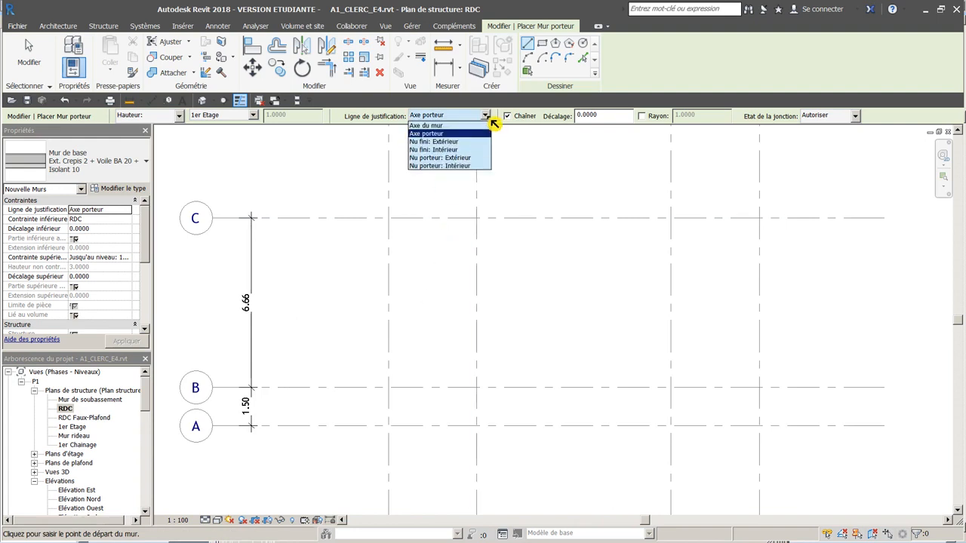
left_click(471, 127)
left_click(507, 116)
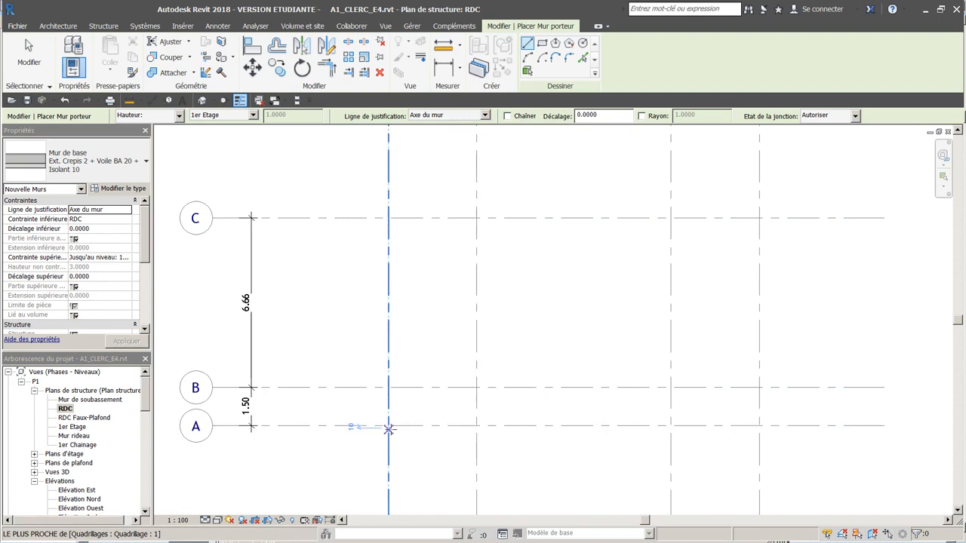
left_click(388, 426)
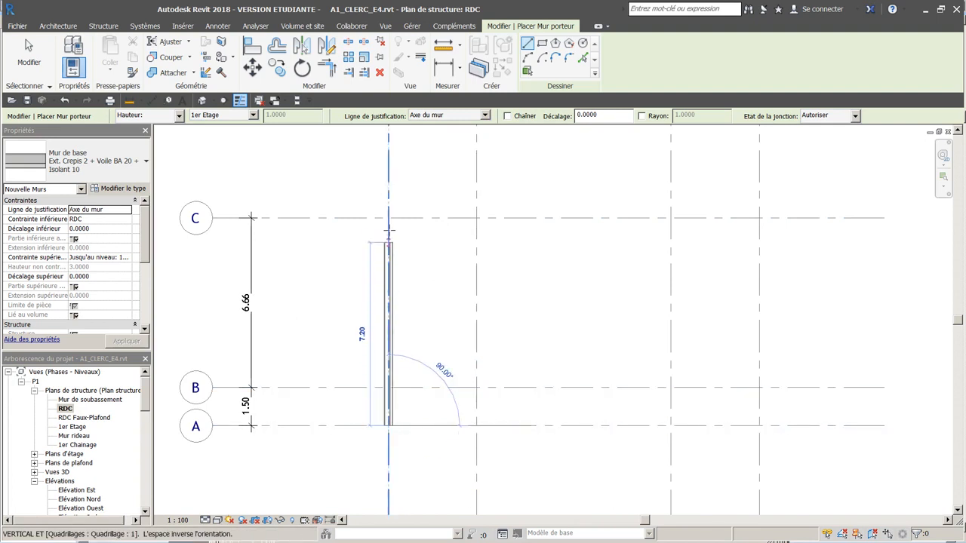
left_click(388, 218)
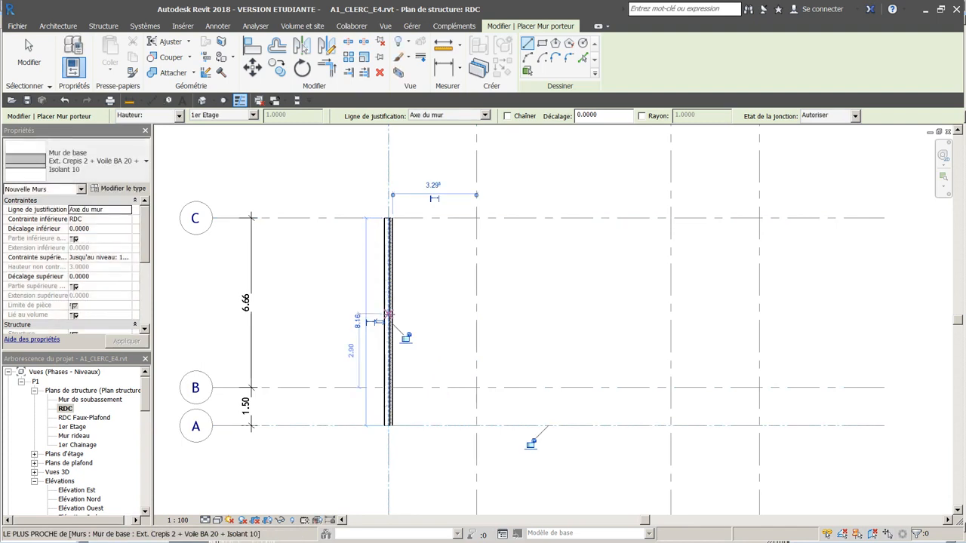
- Examine how the layers of the trial wall sit relative to grid line 1
scroll(389, 314, "up", 3)
scroll(392, 283, "down", 2)
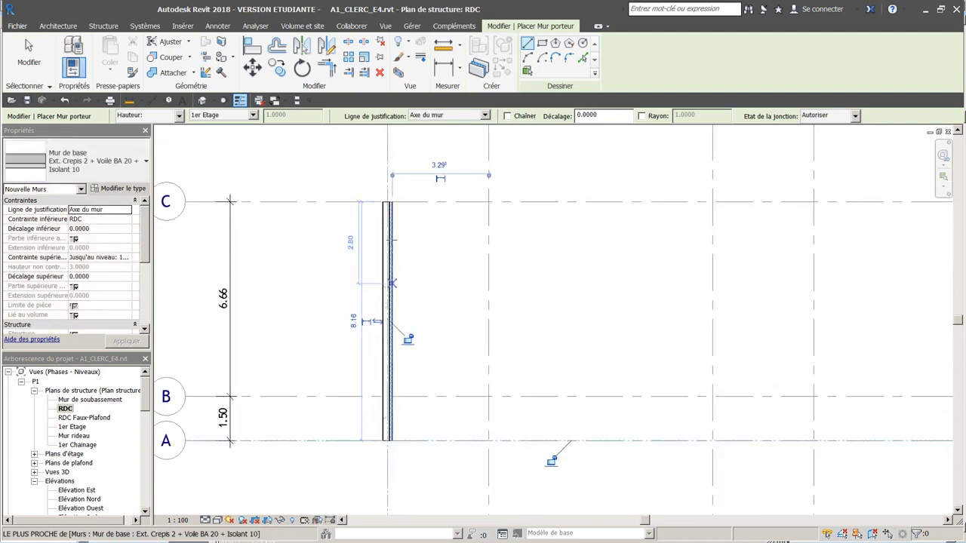
scroll(405, 260, "down", 2)
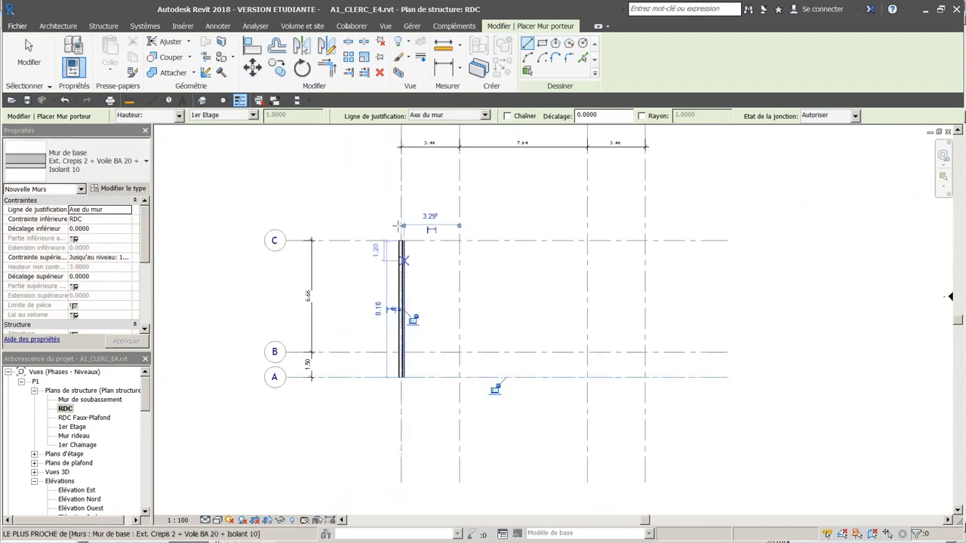
scroll(394, 317, "up", 5)
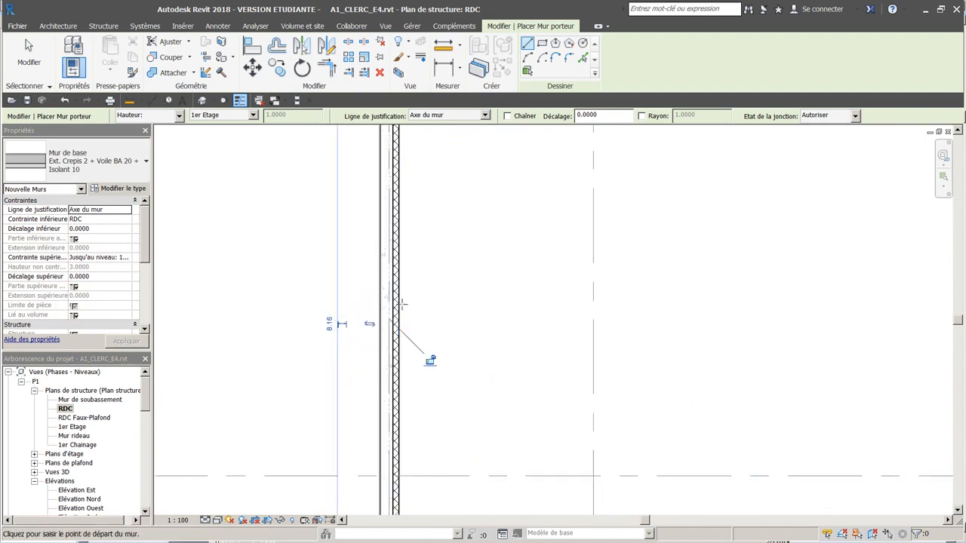
middle_click_drag(398, 317, 394, 431)
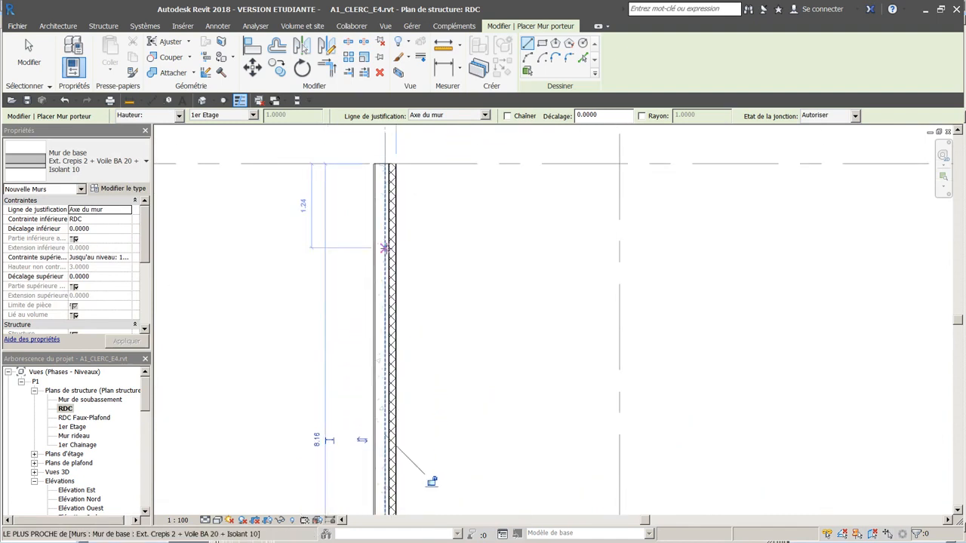
scroll(397, 243, "down", 3)
scroll(398, 244, "down", 4)
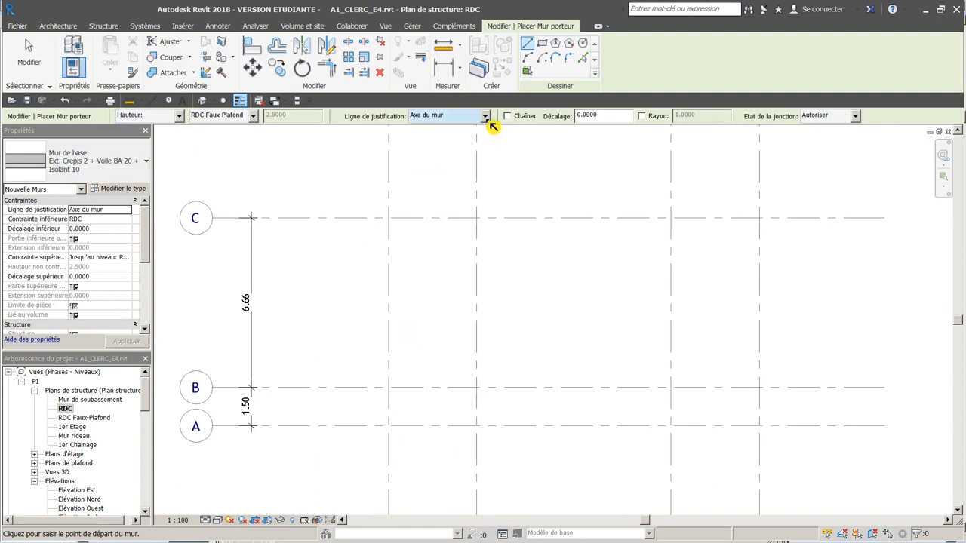
- Constrain the new wall's height to level 1er Etage and set its justification line to Axe porteur
left_click(253, 116)
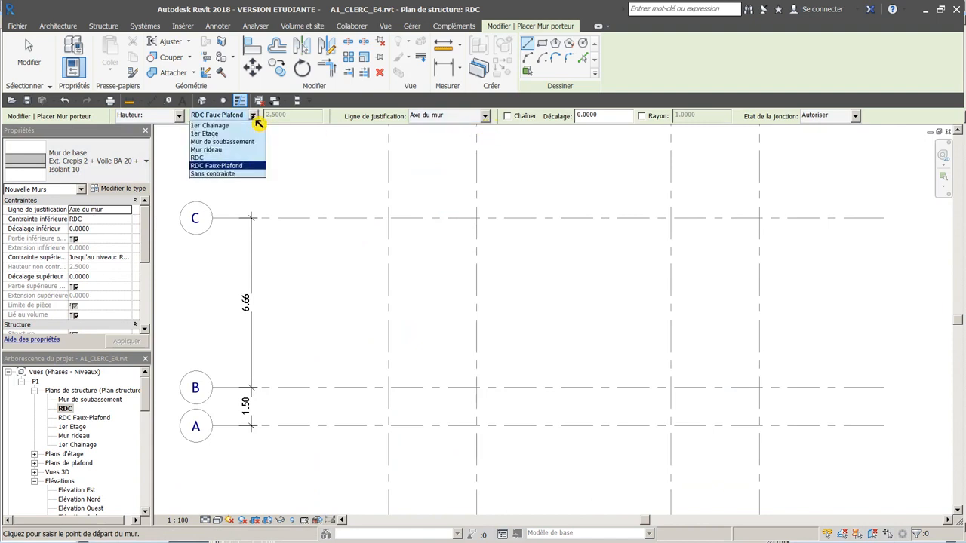
left_click(227, 134)
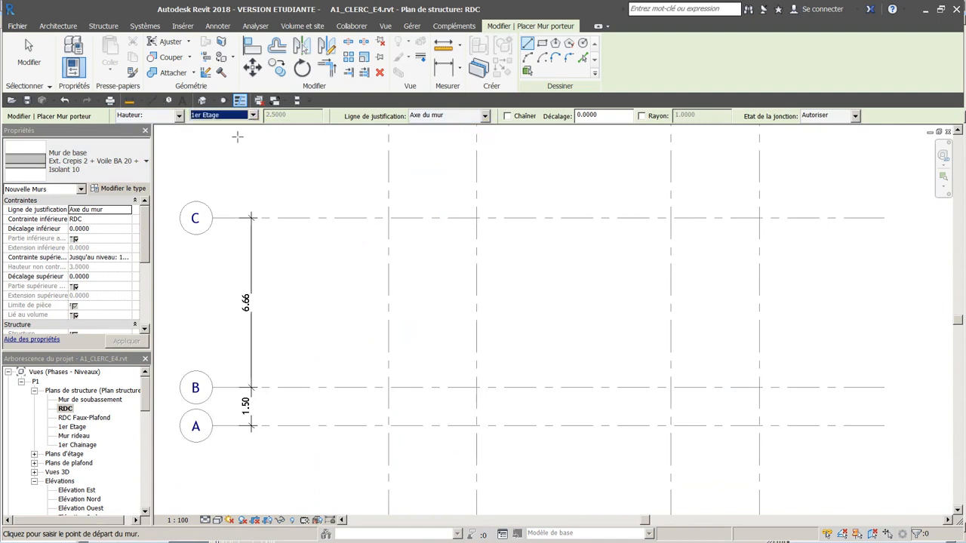
left_click(484, 117)
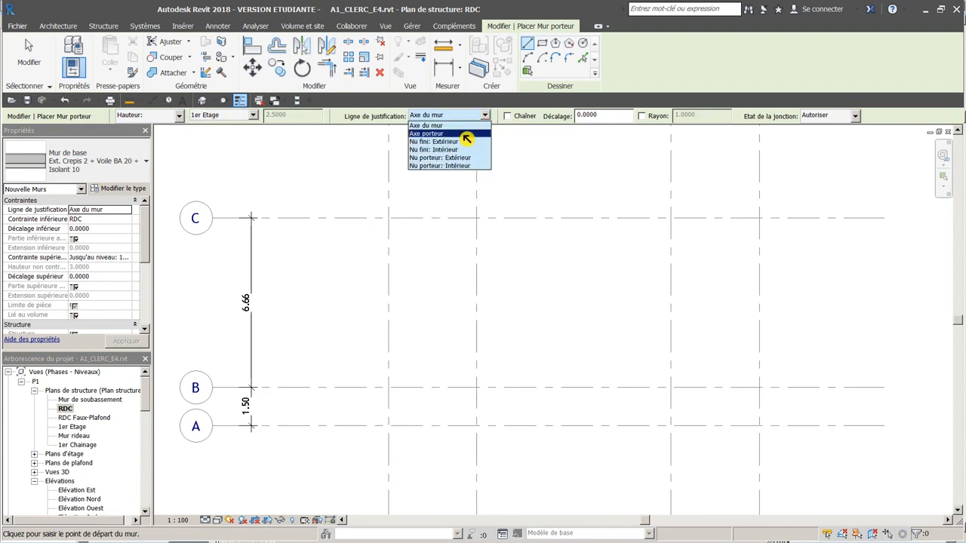
left_click(464, 135)
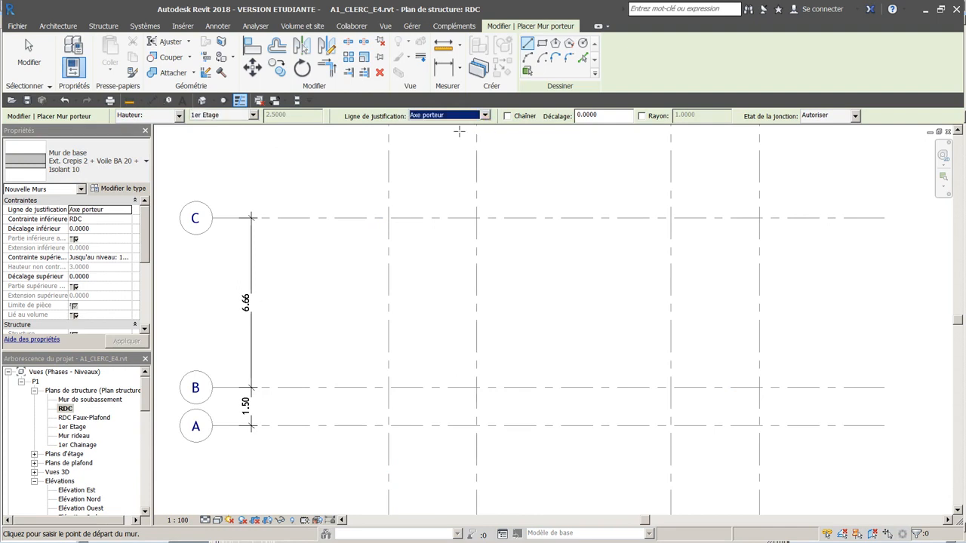
- Draw the wall along grid line 1 from intersection A-1 to C-1, with chaining (Chaîner) enabled
left_click(388, 426)
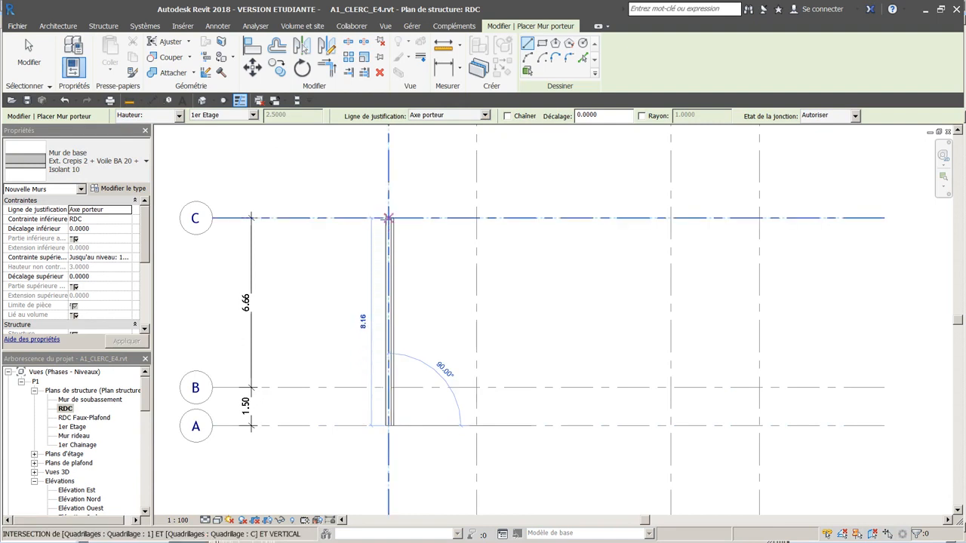
scroll(389, 218, "up", 1)
scroll(389, 218, "up", 2)
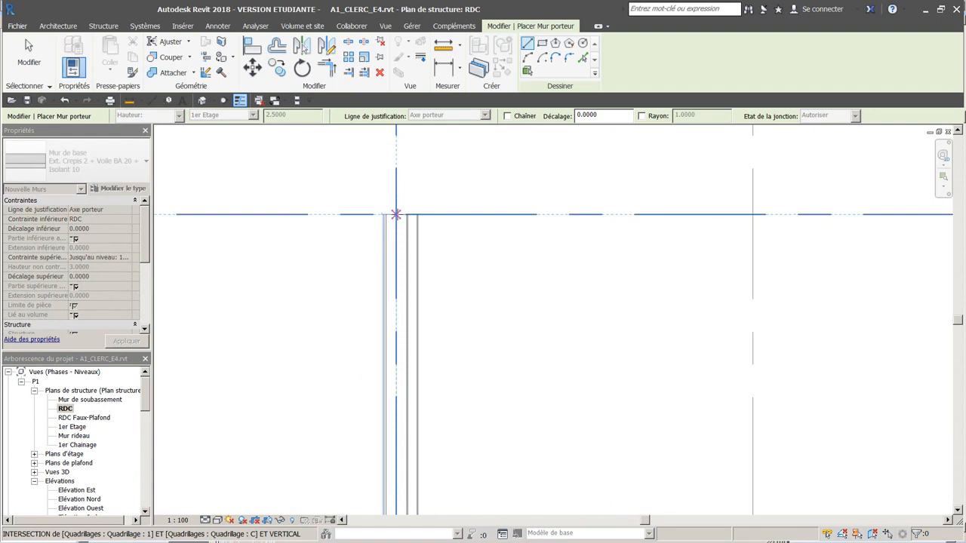
scroll(396, 215, "down", 4)
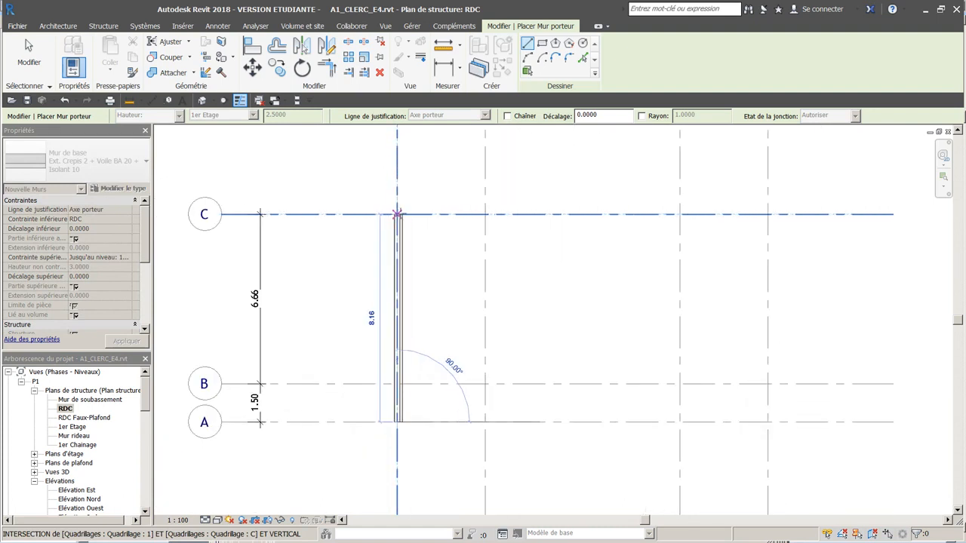
left_click(508, 115)
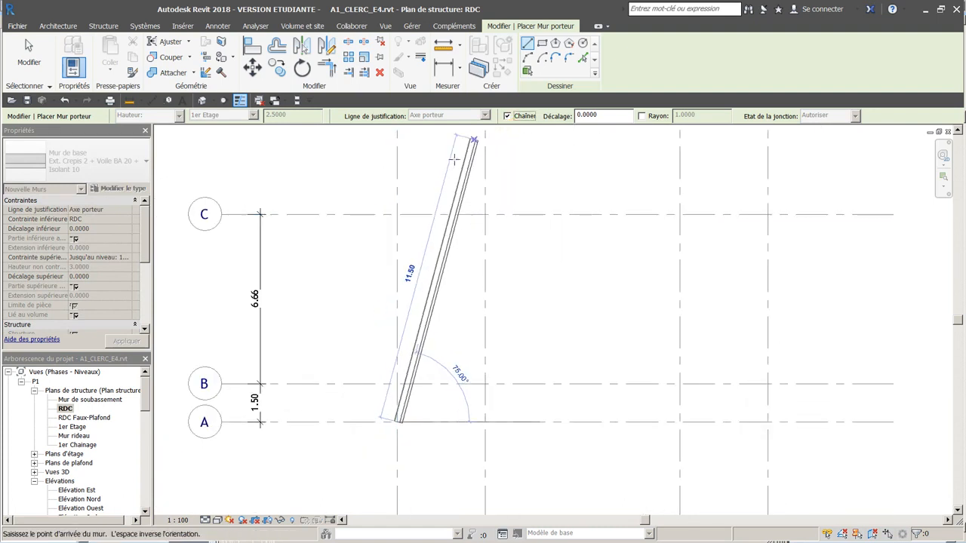
scroll(388, 219, "down", 5)
scroll(388, 218, "up", 4)
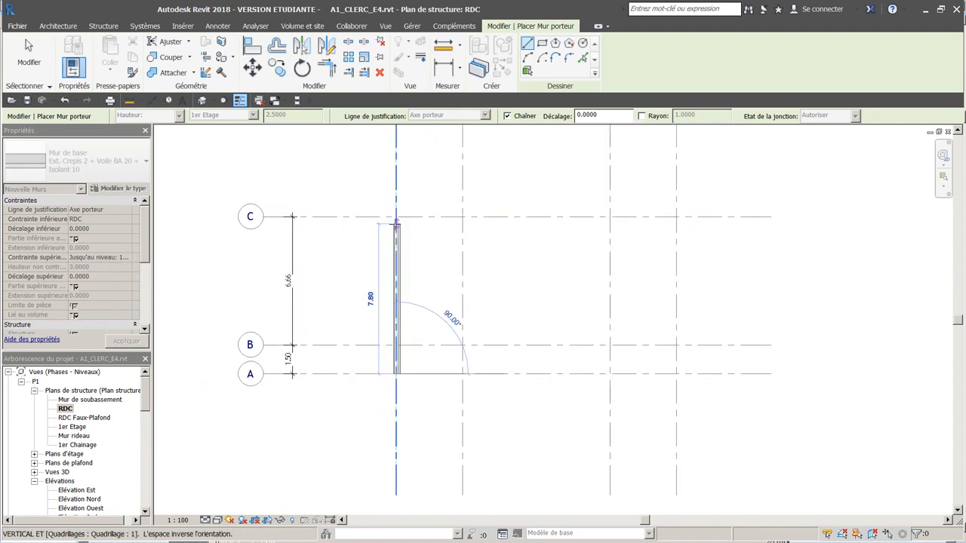
scroll(396, 224, "up", 3)
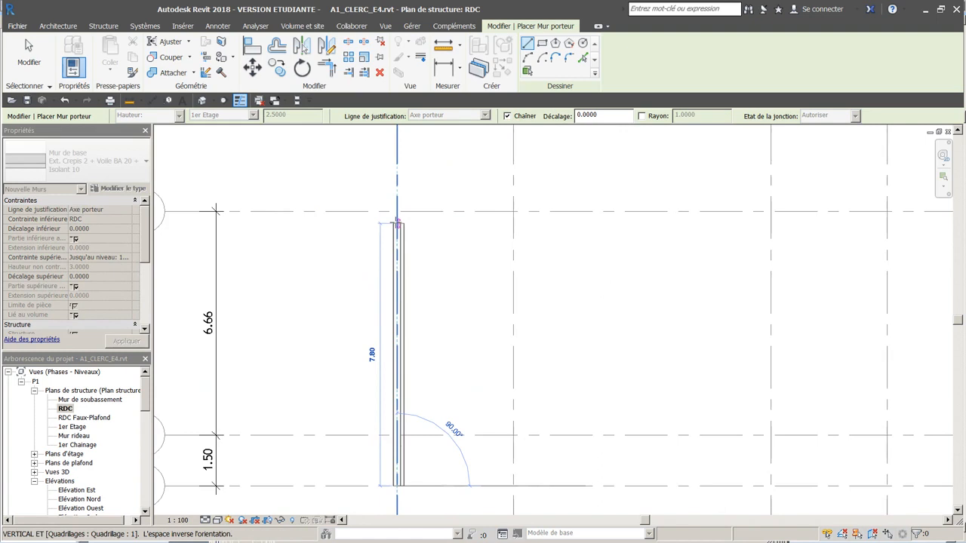
scroll(397, 223, "up", 3)
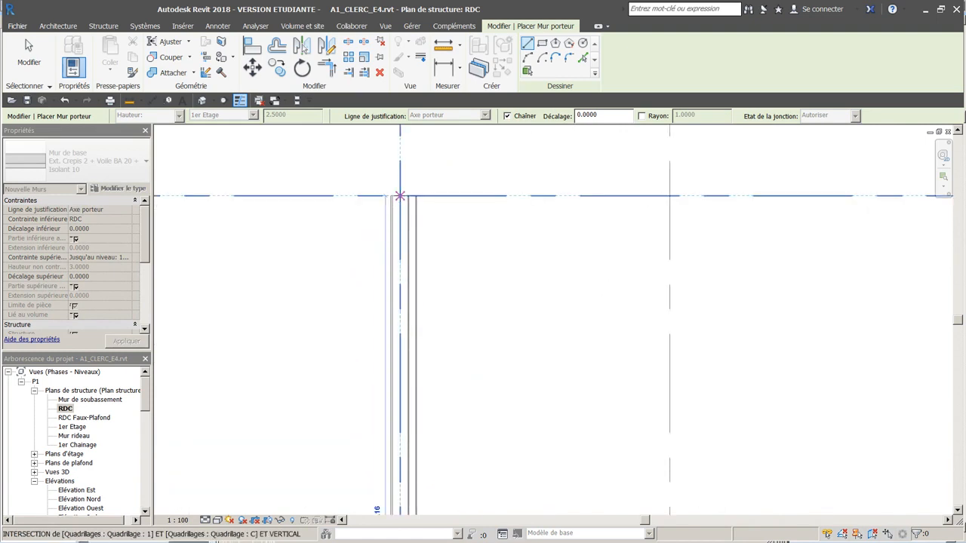
left_click(400, 196)
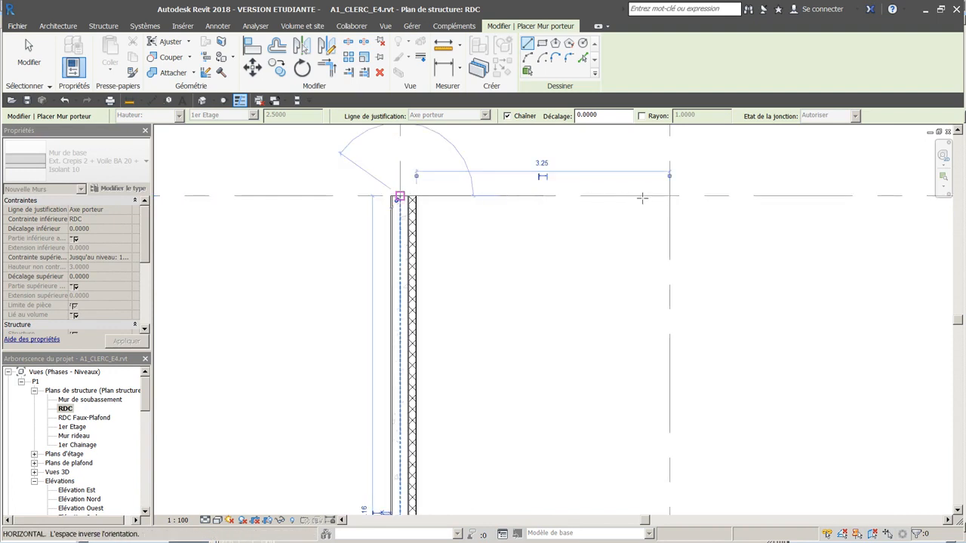
- Continue the chained wall along grid line C to its intersection with grid line 4
scroll(694, 200, "down", 3)
middle_click_drag(762, 217, 360, 248)
scroll(441, 236, "down", 2)
scroll(536, 234, "down", 2)
middle_click_drag(540, 236, 414, 293)
scroll(419, 294, "up", 5)
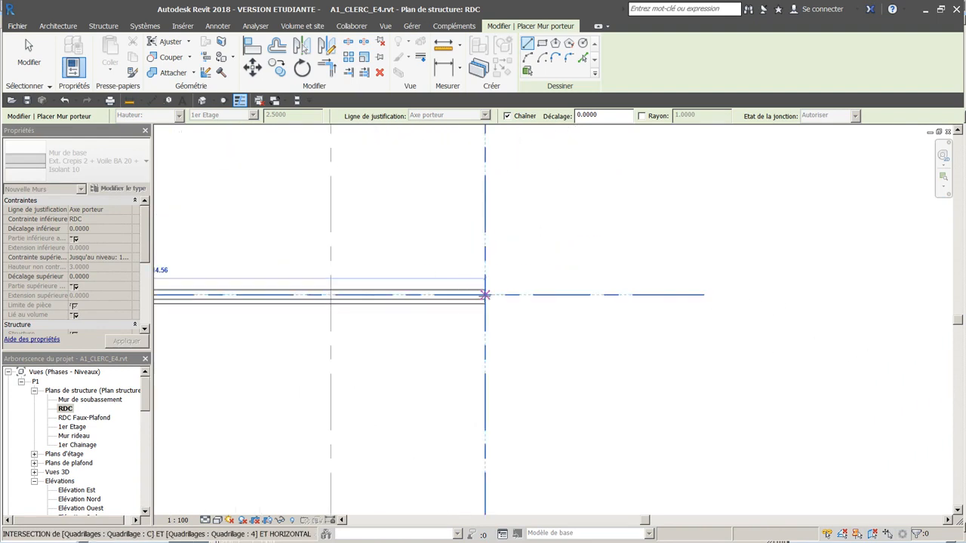
left_click(485, 294)
- Continue the wall along grid line 4 to its intersection with grid line A
scroll(484, 320, "down", 4)
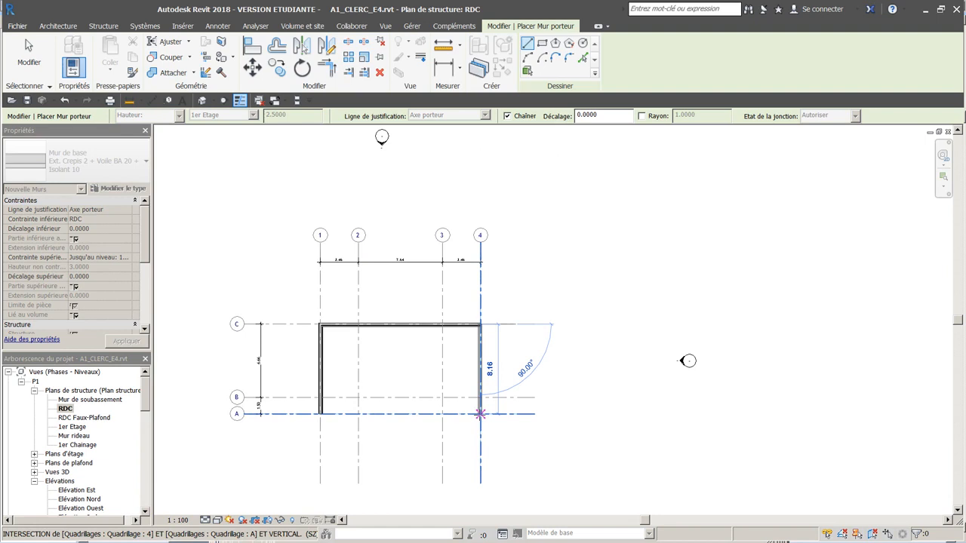
scroll(480, 413, "up", 5)
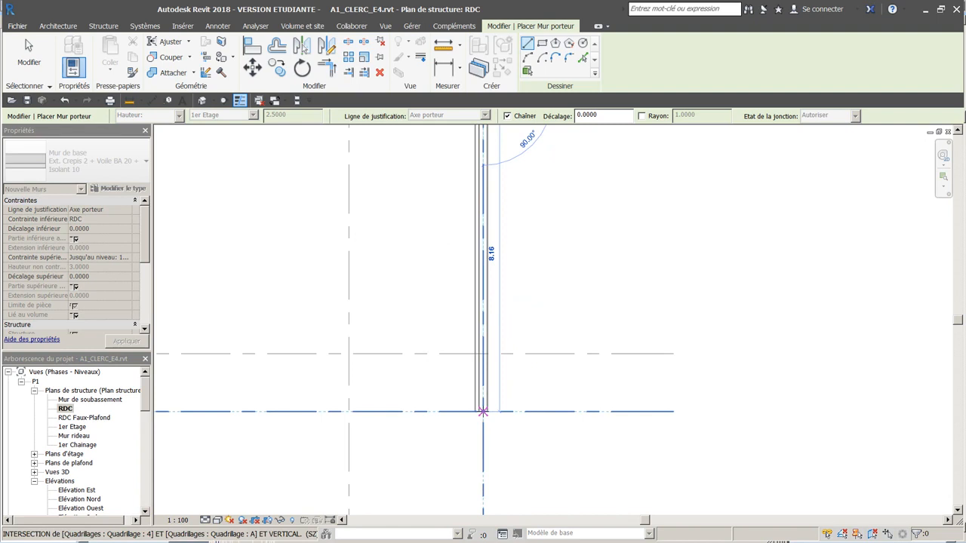
left_click(483, 412)
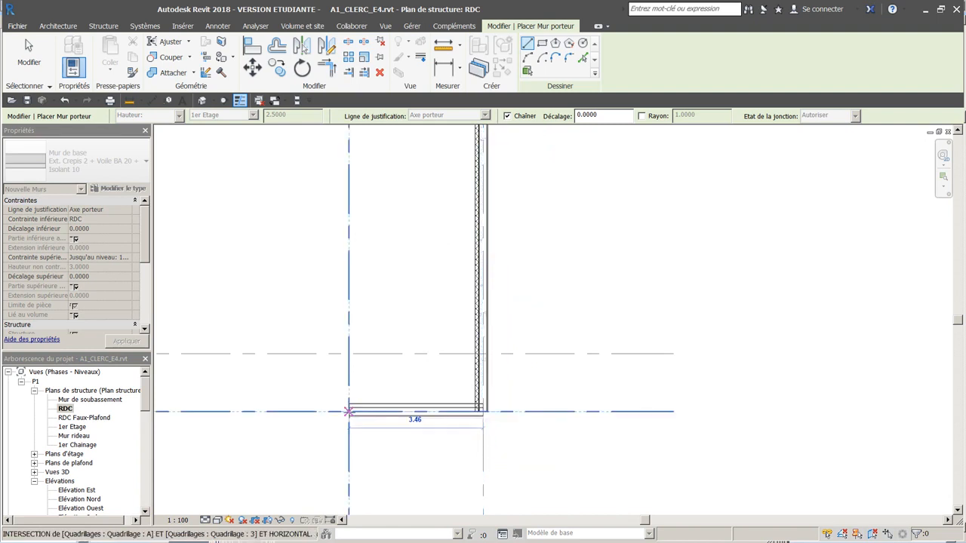
- Continue the wall along grid line A to grid line 3, then along grid line 3 to grid line B
scroll(349, 412, "down", 4)
middle_click_drag(349, 407, 425, 407)
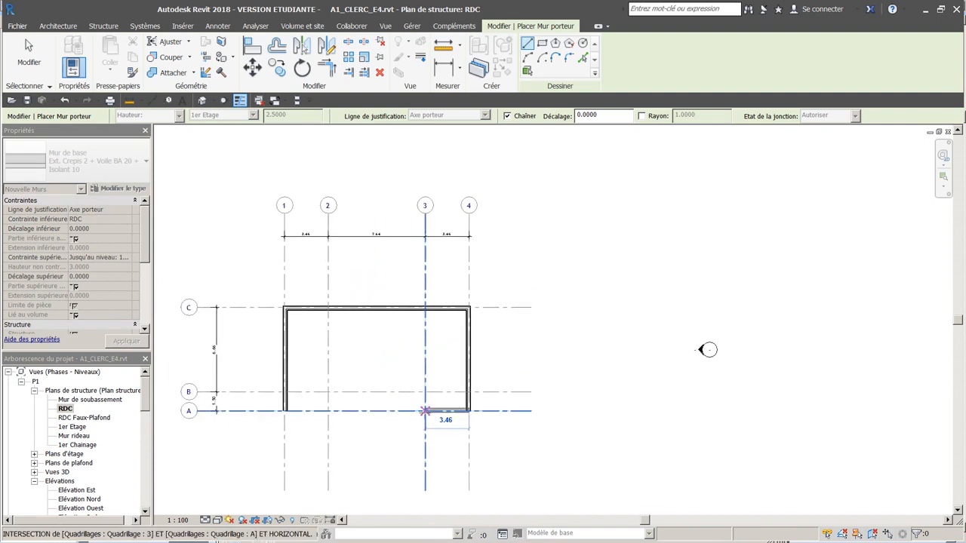
left_click(425, 411)
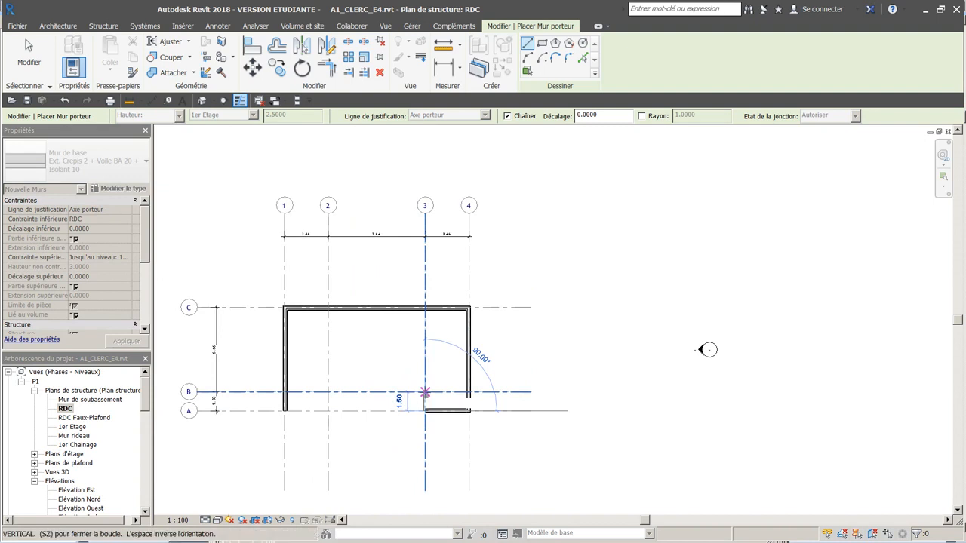
left_click(425, 393)
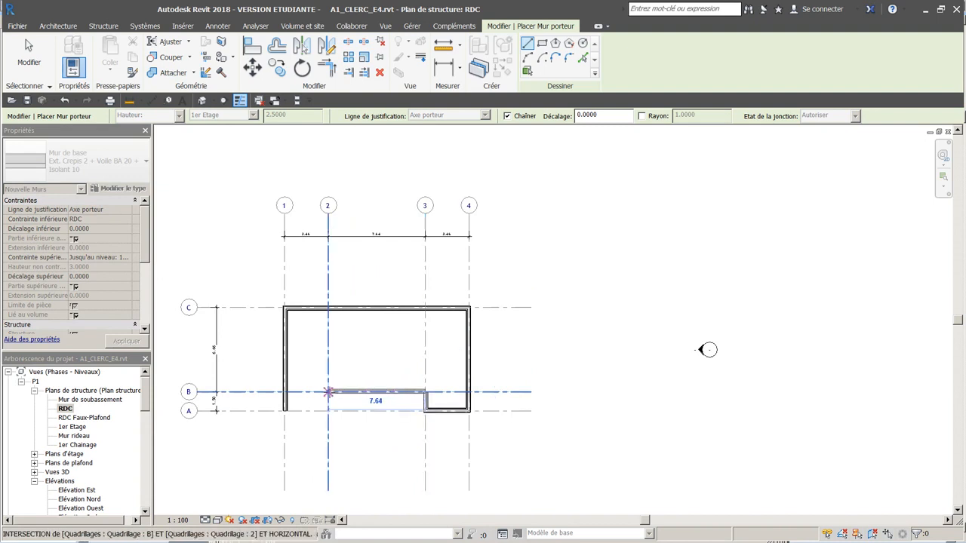
- Close the wall perimeter through intersections B-2 and A-2 back to A-1, and end the wall command
left_click(328, 392)
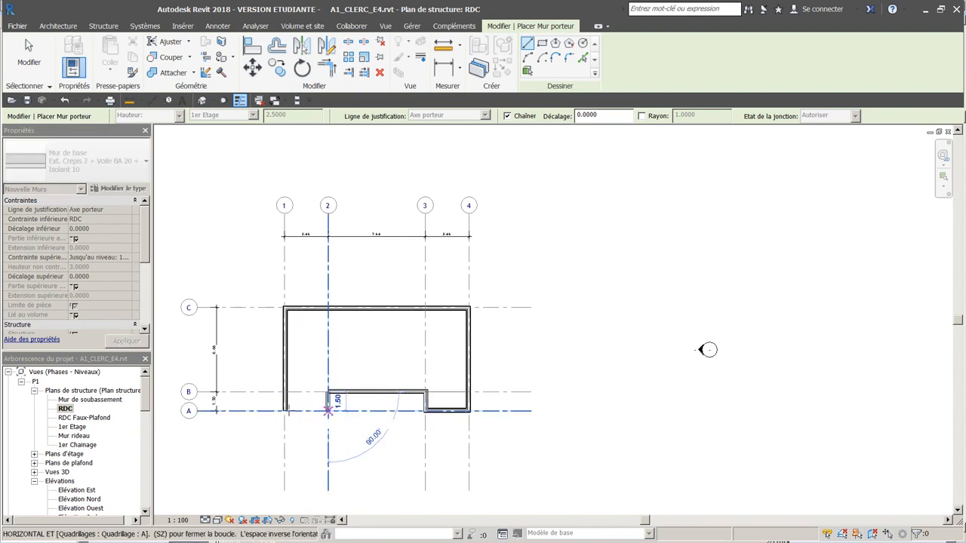
left_click(328, 410)
left_click(284, 411)
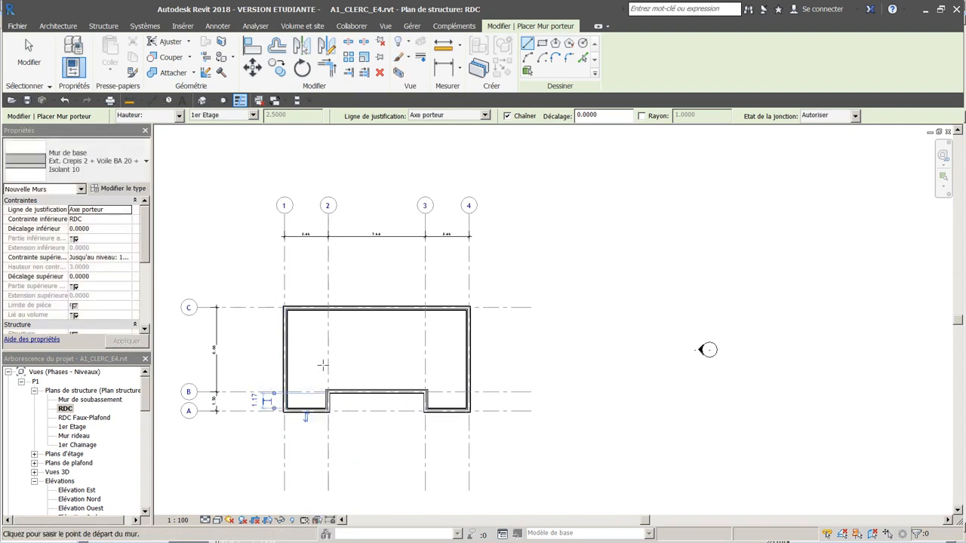
key("Escape")
key("Escape")
scroll(373, 410, "up", 4)
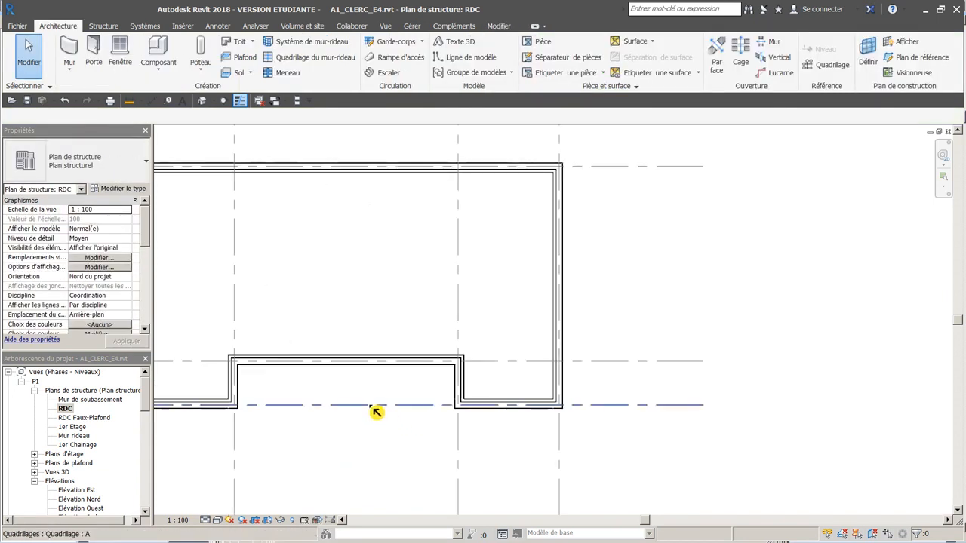
- Set the RDC plan's detail level to Moyen and examine the wall layers at the corner of grid lines C and 1
middle_click_drag(294, 395, 535, 429)
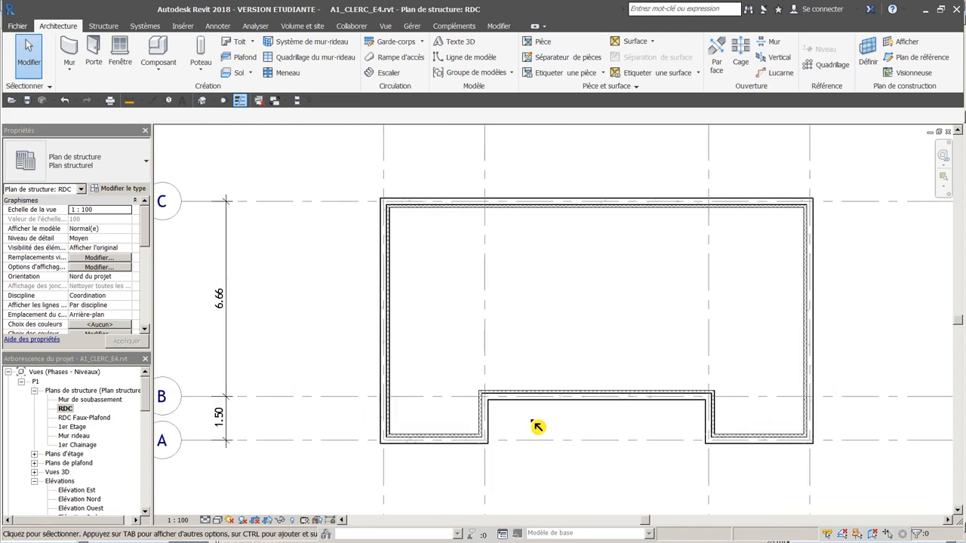
middle_click_drag(531, 318, 433, 331)
scroll(347, 292, "up", 2)
middle_click_drag(344, 296, 456, 302)
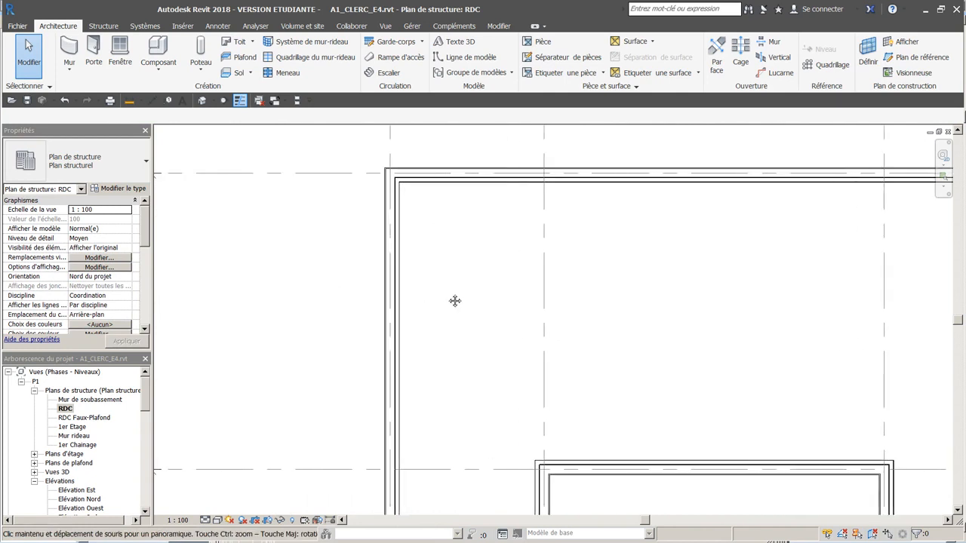
left_click(208, 520)
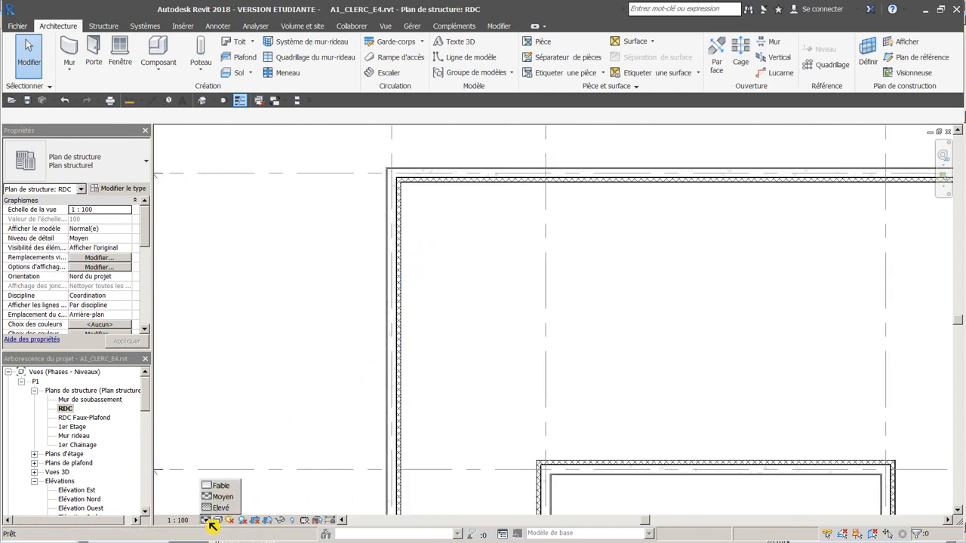
left_click(224, 497)
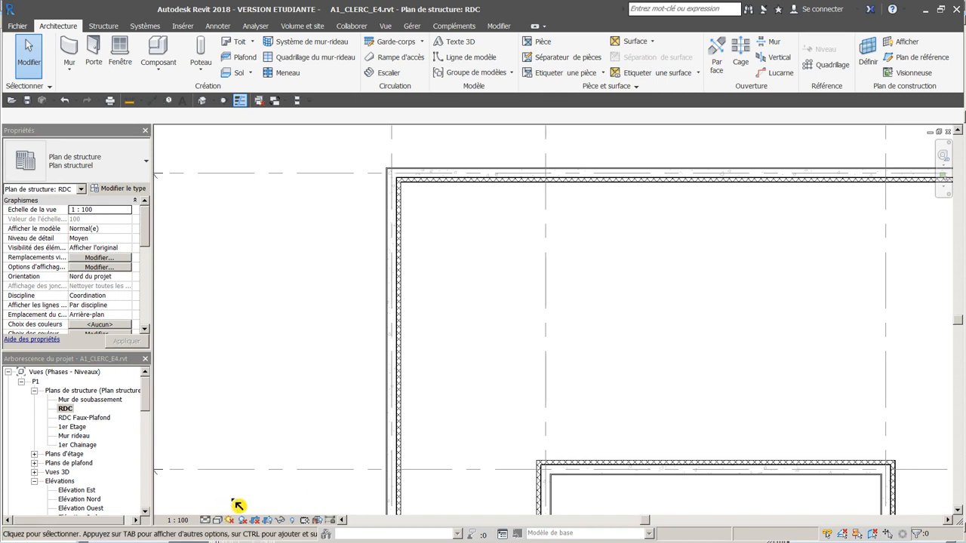
middle_click_drag(494, 384, 470, 412)
scroll(390, 265, "up", 4)
middle_click_drag(391, 267, 436, 478)
scroll(421, 374, "up", 4)
scroll(427, 381, "up", 2)
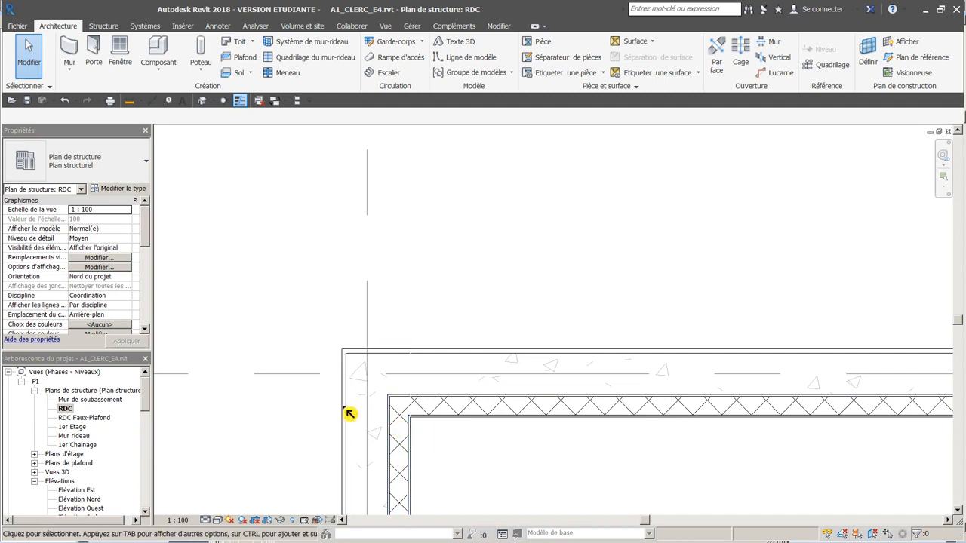
- Set the RDC plan's visual style to Couleurs uniformes and inspect the whole wall perimeter
left_click(219, 522)
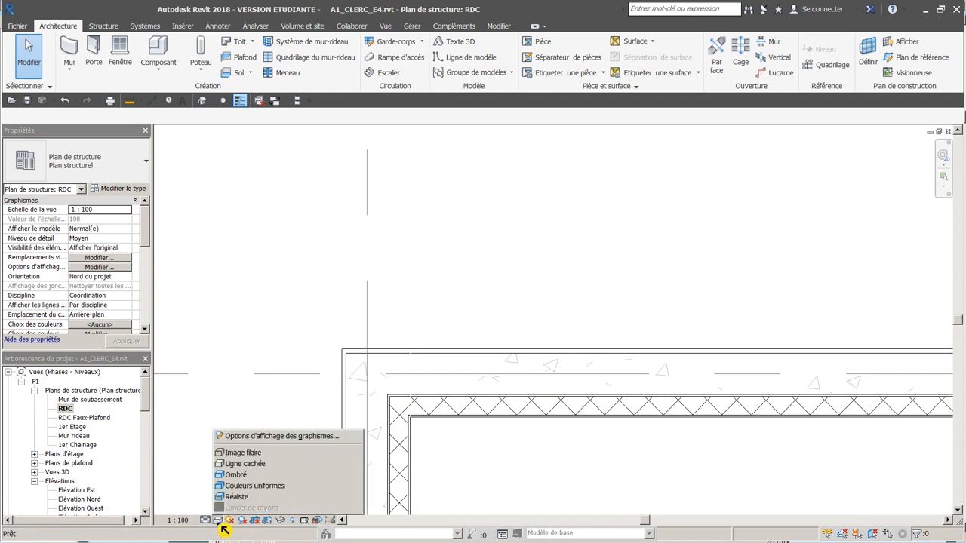
left_click(249, 486)
scroll(472, 464, "down", 2)
middle_click_drag(524, 475, 353, 323)
scroll(348, 317, "down", 4)
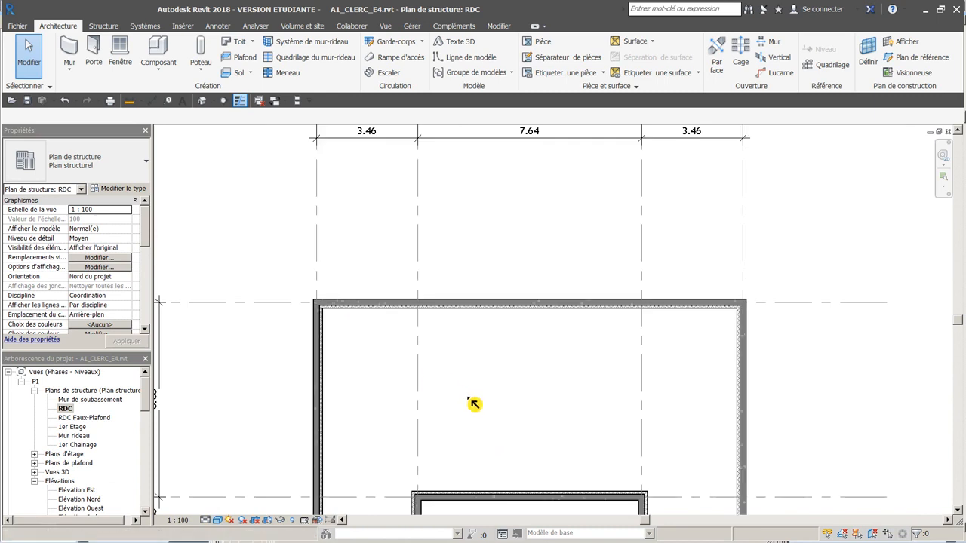
middle_click_drag(469, 398, 423, 288)
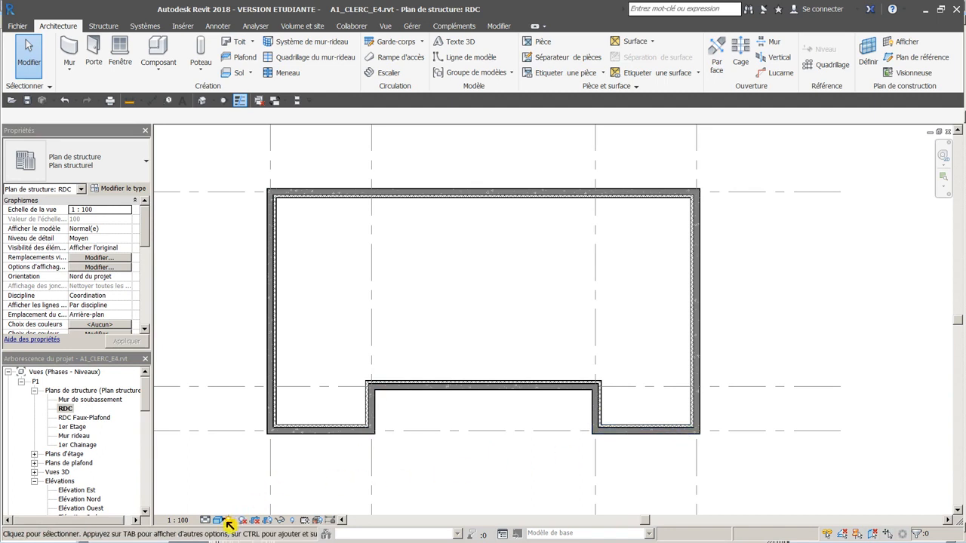
middle_click_drag(364, 265, 408, 333)
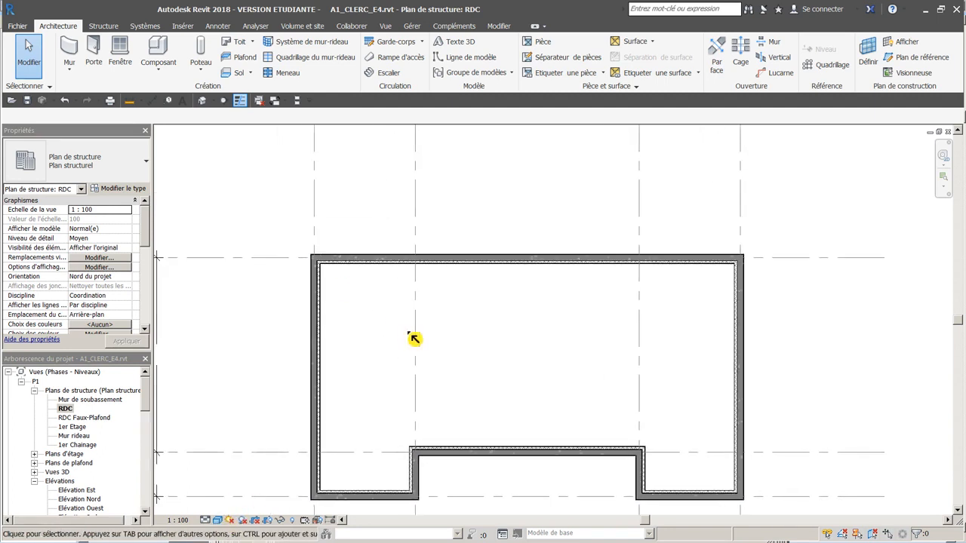
scroll(433, 336, "down", 1)
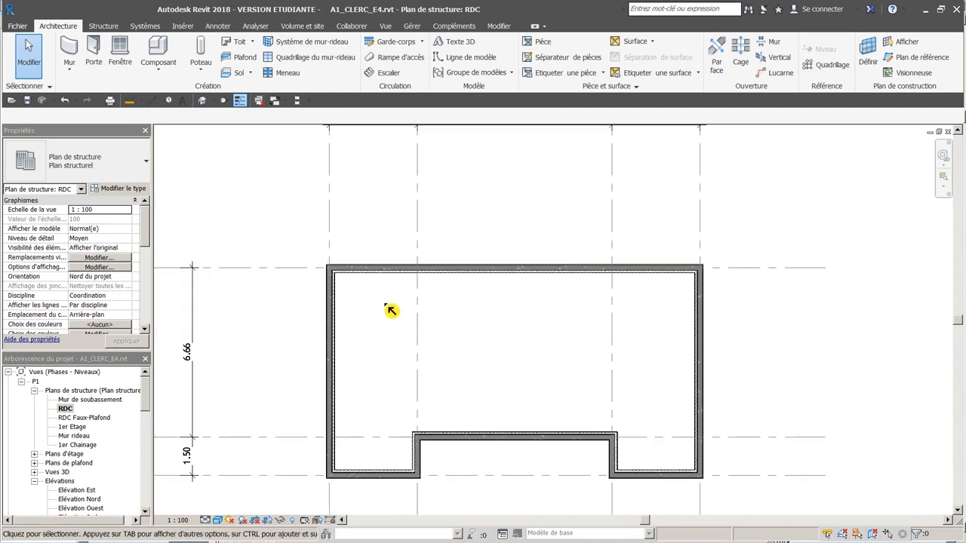
- Flip the orientation of the wall along grid line C, flip it back with the insulation inside, and deselect the wall
left_click(387, 276)
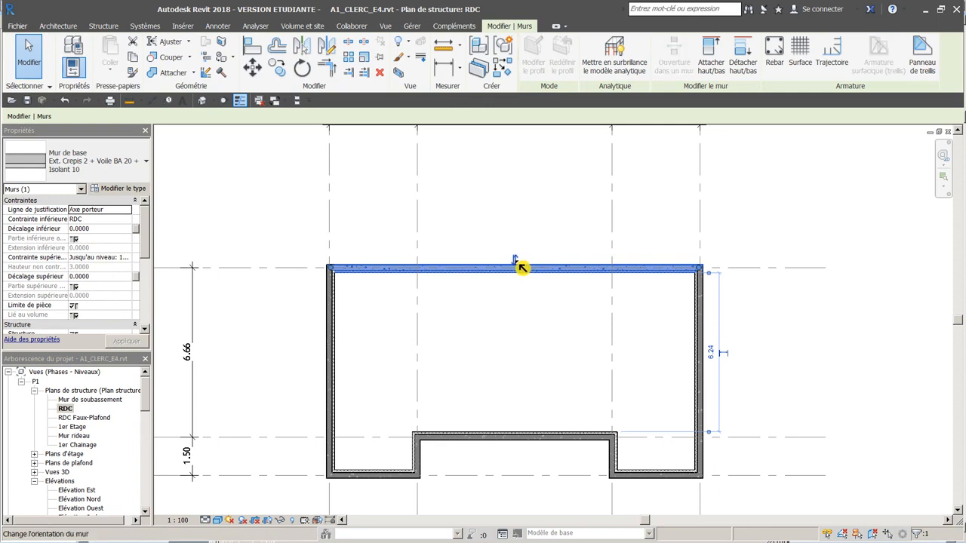
scroll(433, 294, "up", 3)
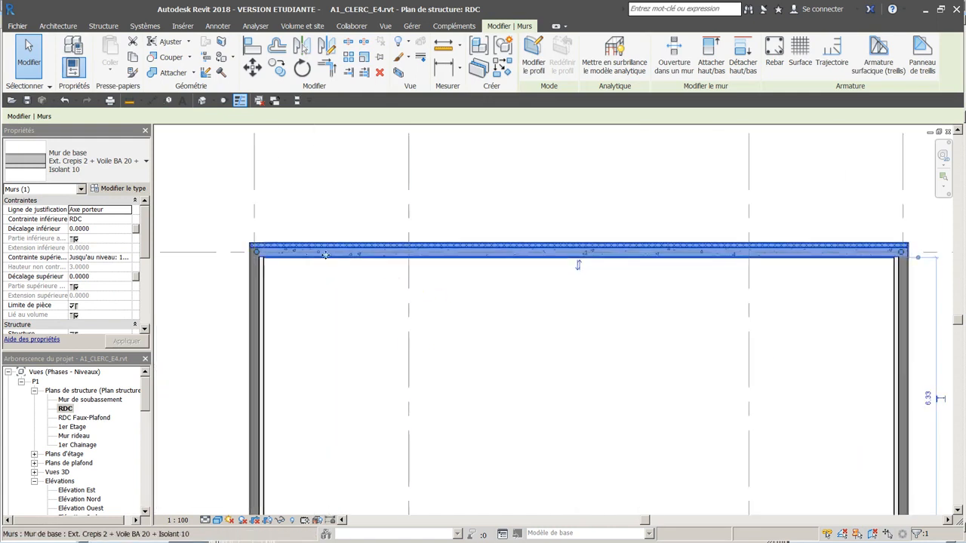
left_click(579, 267)
left_click(356, 331)
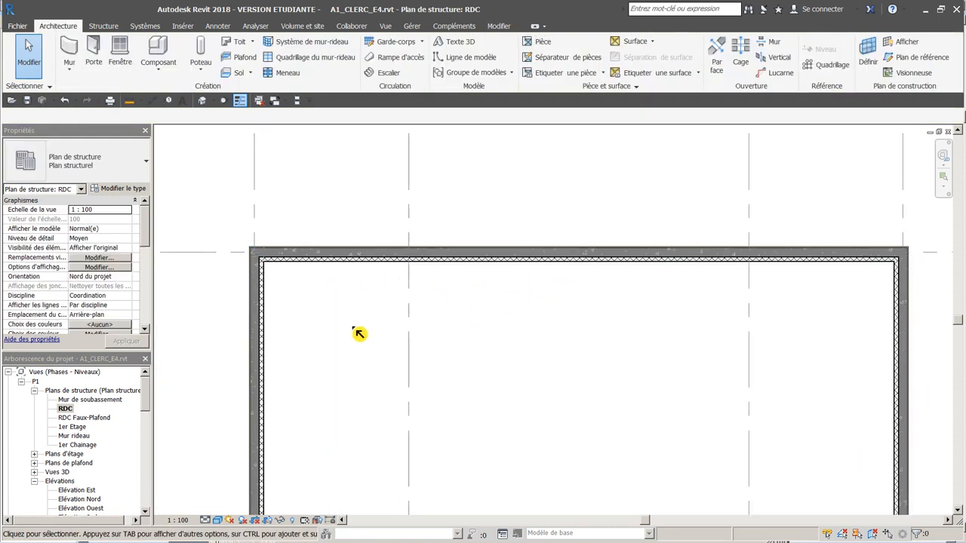
scroll(360, 333, "down", 3)
scroll(348, 340, "up", 1)
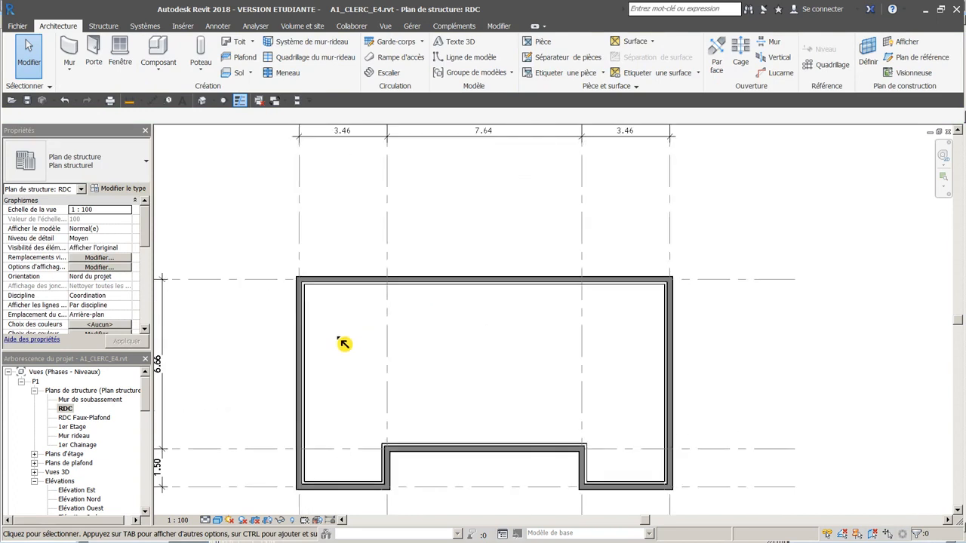
left_click(351, 290)
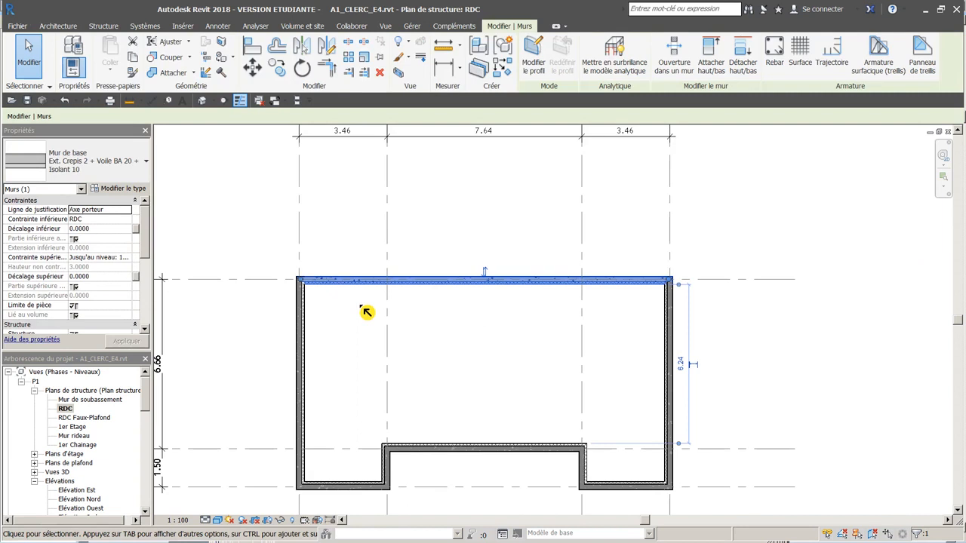
left_click(366, 312)
scroll(363, 340, "down", 1)
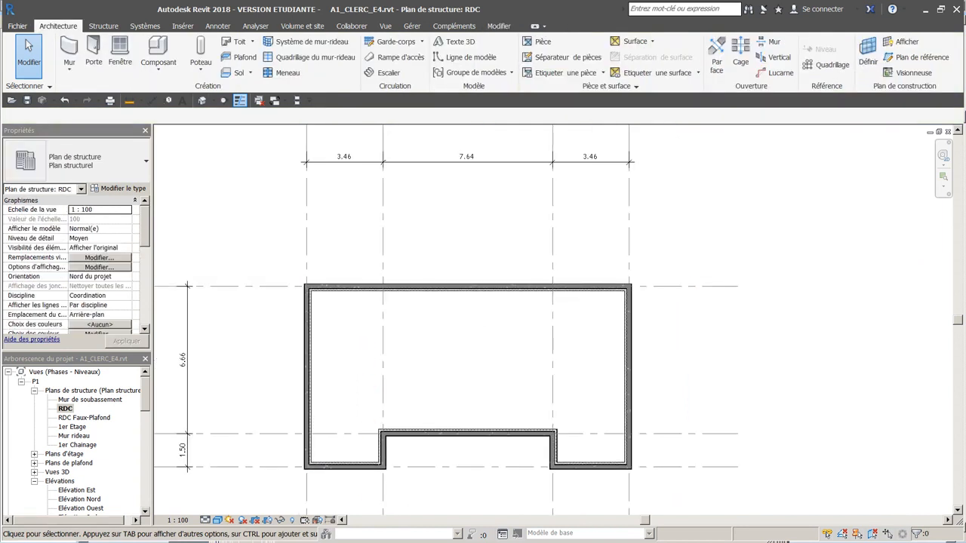
- Set the RDC plan's visual style to Ligne cachée and fit the whole plan in the view
left_click(217, 520)
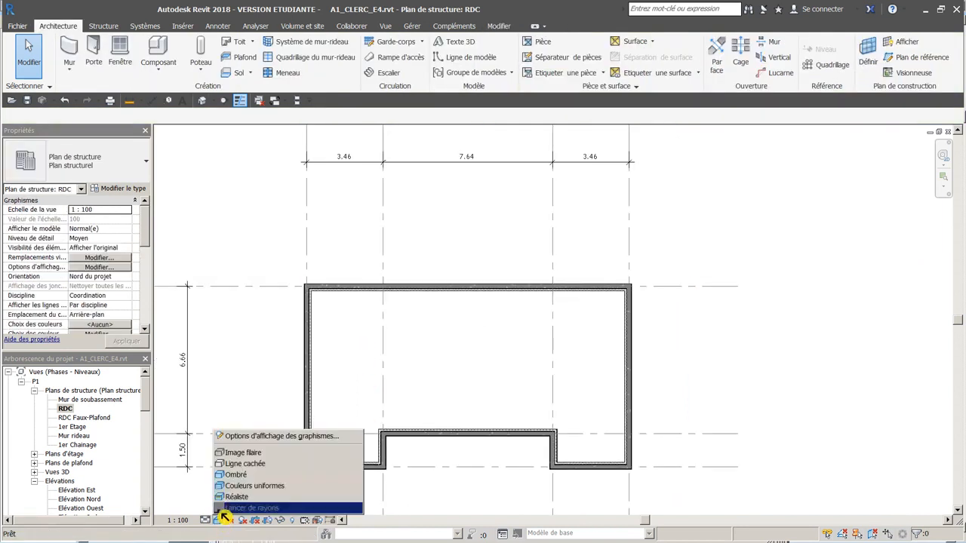
left_click(241, 465)
middle_click_drag(369, 385, 417, 360)
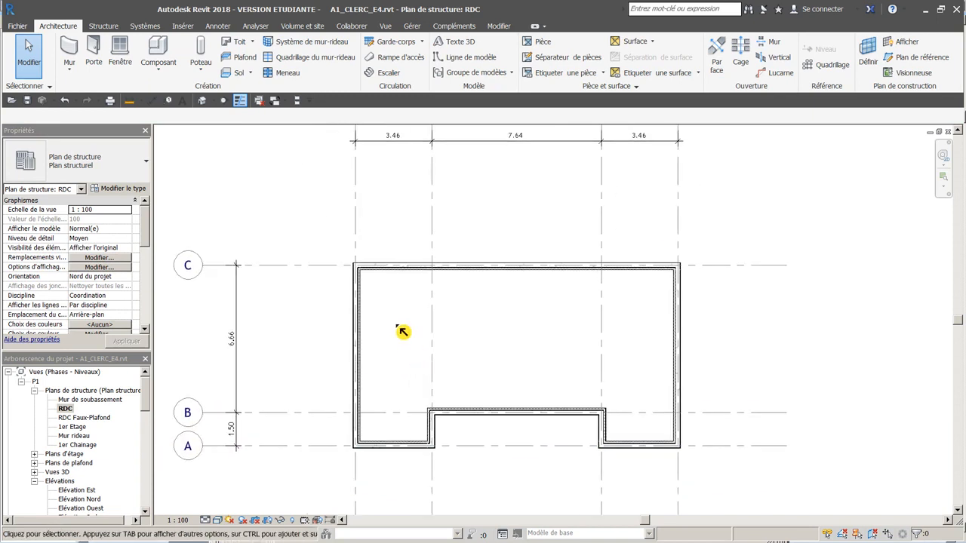
key("z")
key("f")
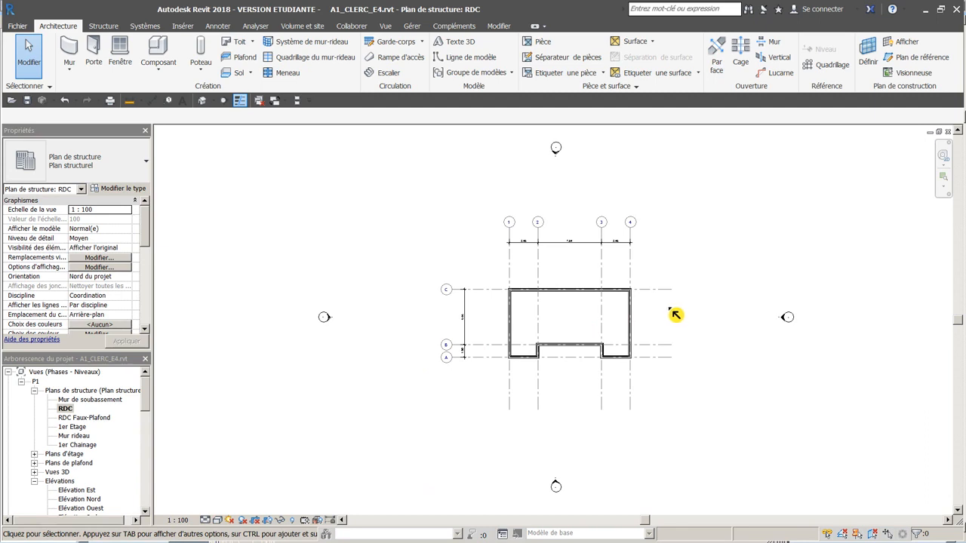
- Examine the walls in the default 3D view and in the Elévation Est view against the RDC and 1er Etage levels
left_click(204, 102)
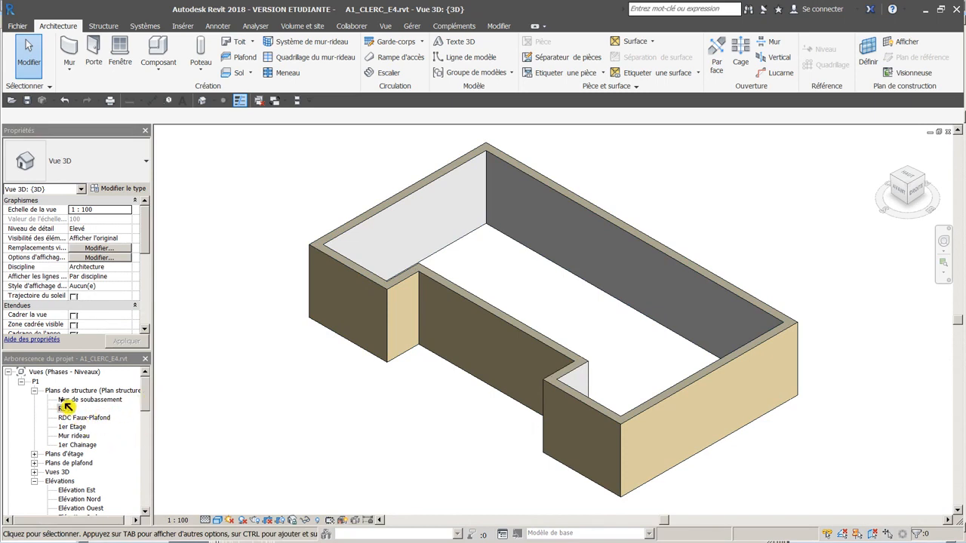
mouse_move(148, 402)
left_mouse_down()
mouse_move(148, 420)
mouse_move(148, 407)
left_mouse_up()
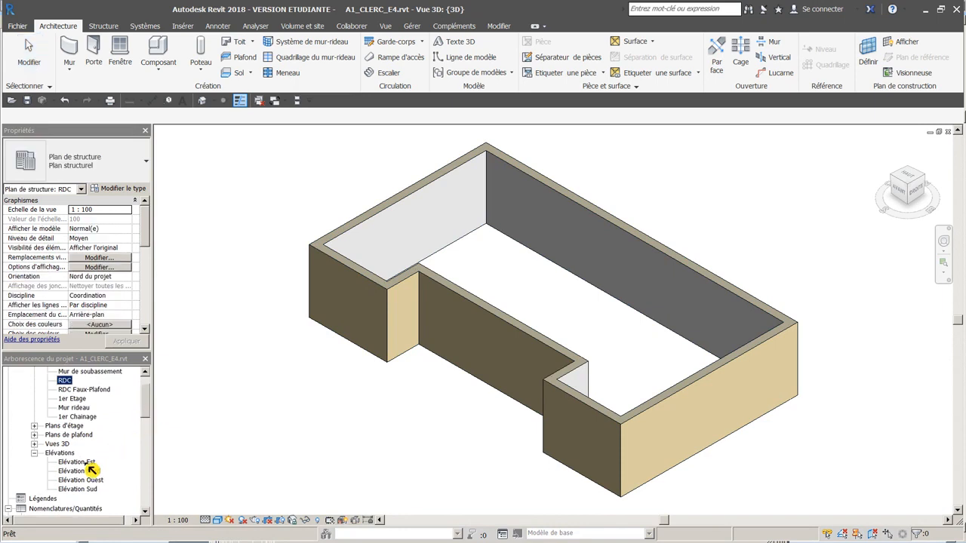
double_click(68, 462)
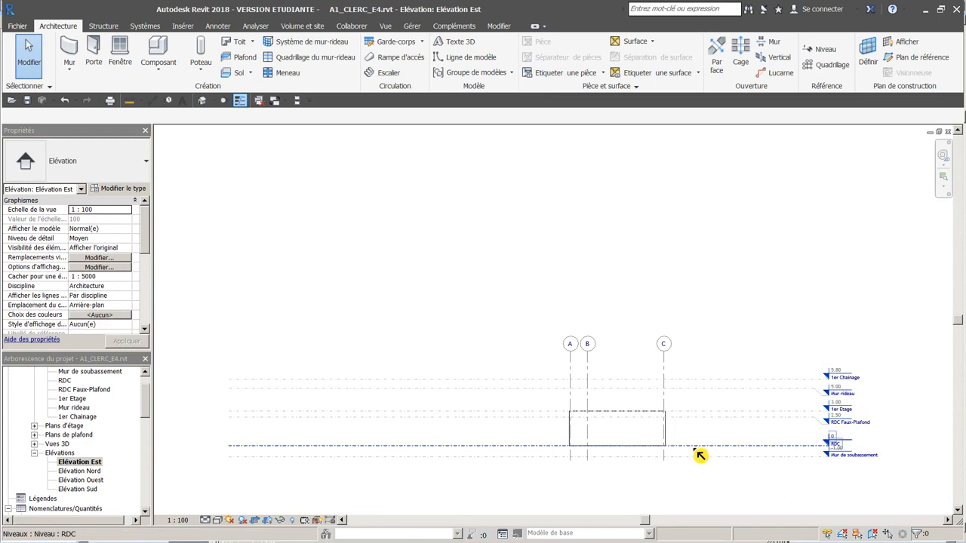
scroll(698, 453, "up", 4)
middle_click_drag(573, 468, 414, 445)
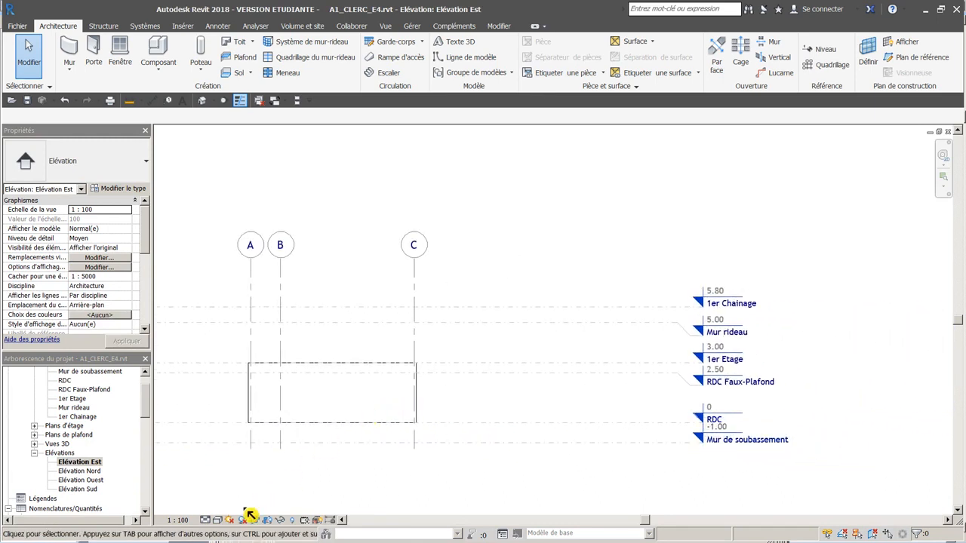
- Try the Couleurs uniformes visual style in the east elevation and return it to Ligne cachée
left_click(226, 522)
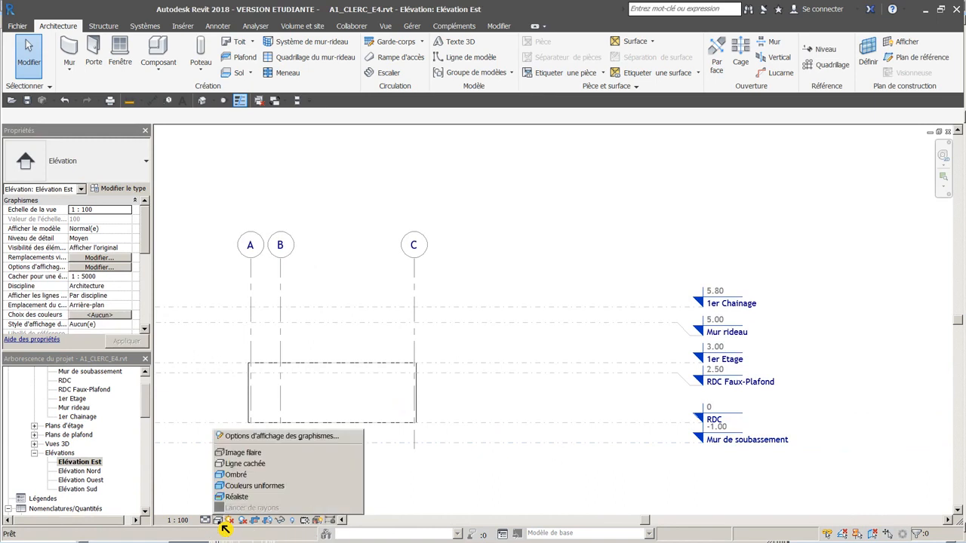
left_click(245, 486)
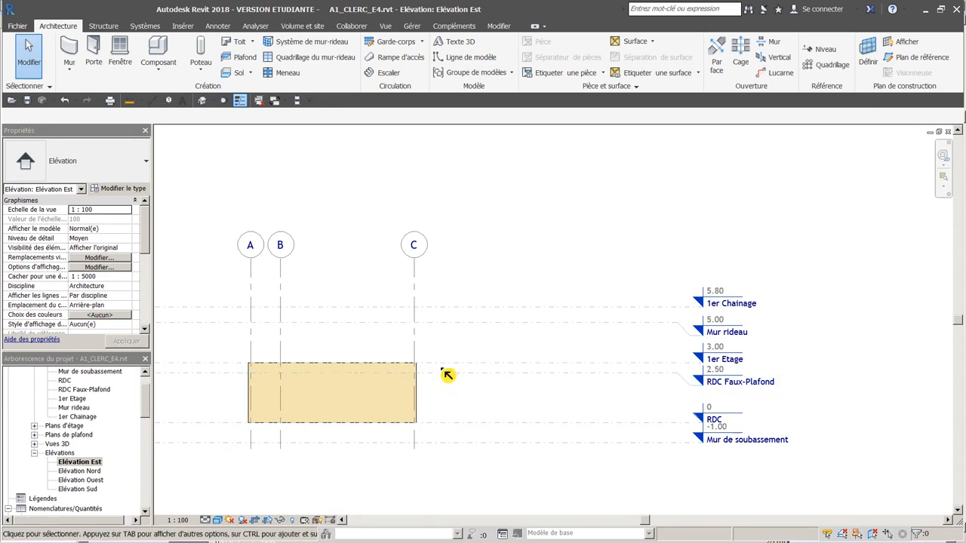
left_click(218, 520)
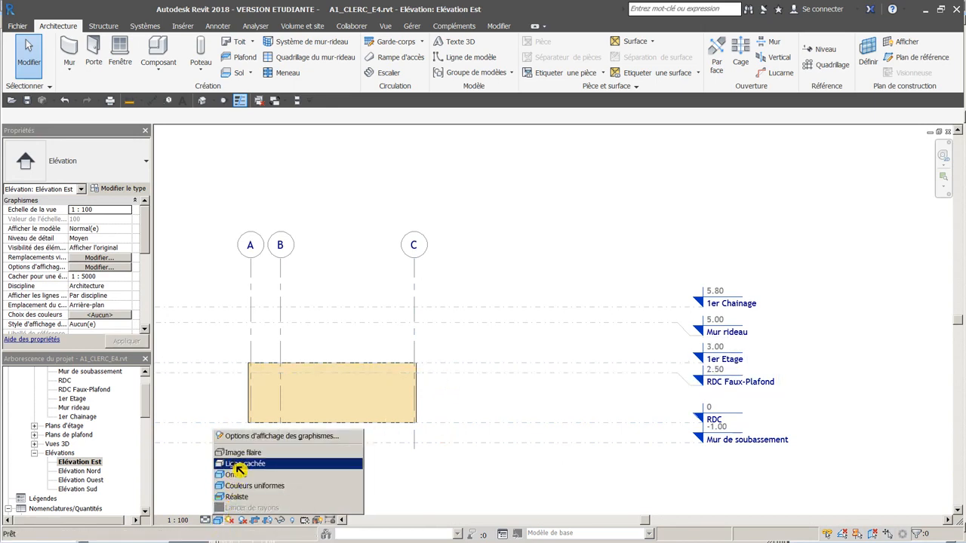
left_click(237, 469)
- Reopen the RDC structural plan and save the project
left_click_drag(147, 418, 154, 400)
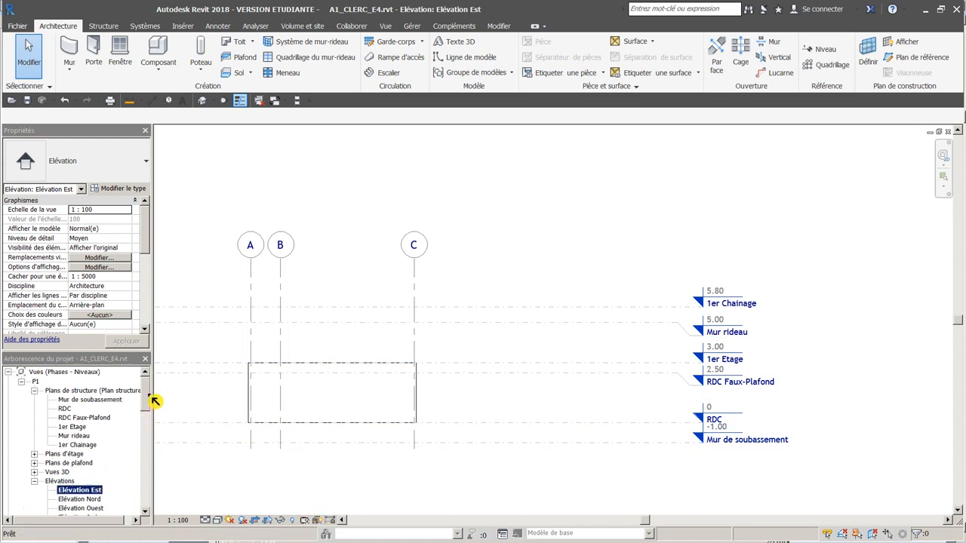
double_click(65, 408)
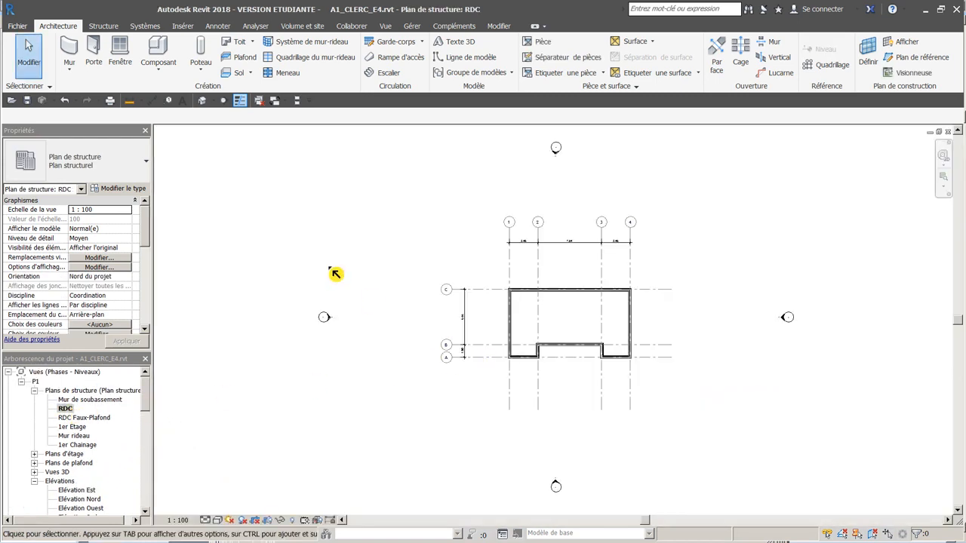
left_click(30, 100)
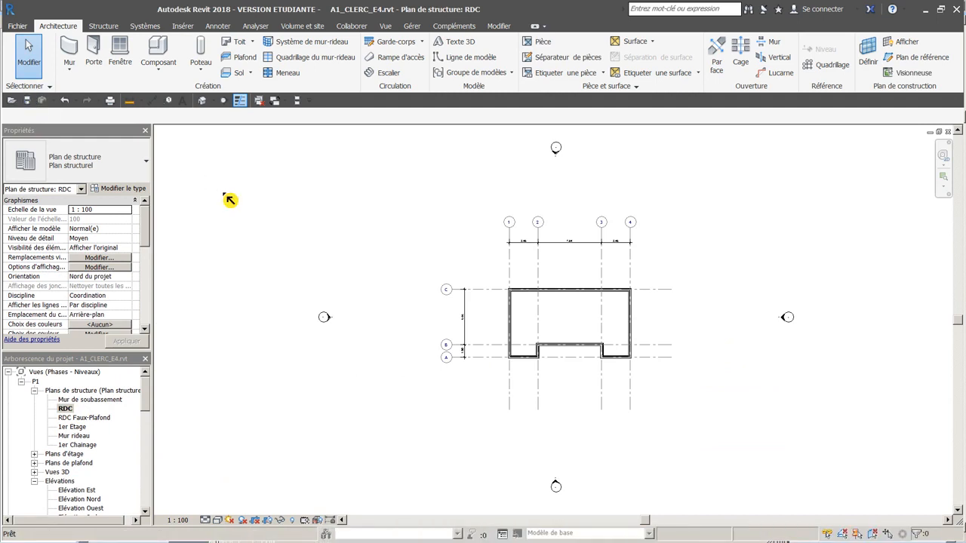